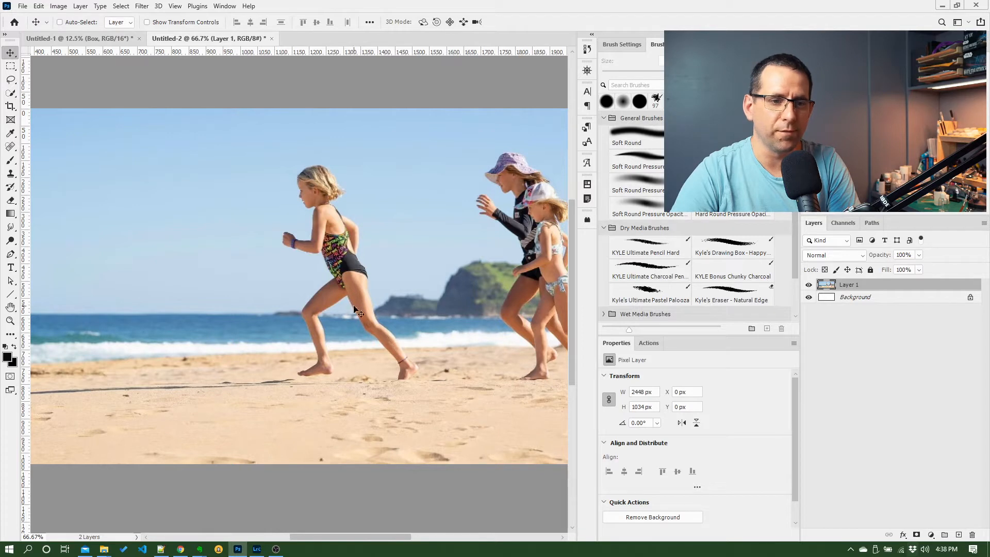
Select the front runner on the beach by framing her whole figure with the Object Selection tool in Rectangle mode.
left_click_drag(369, 535, 398, 538)
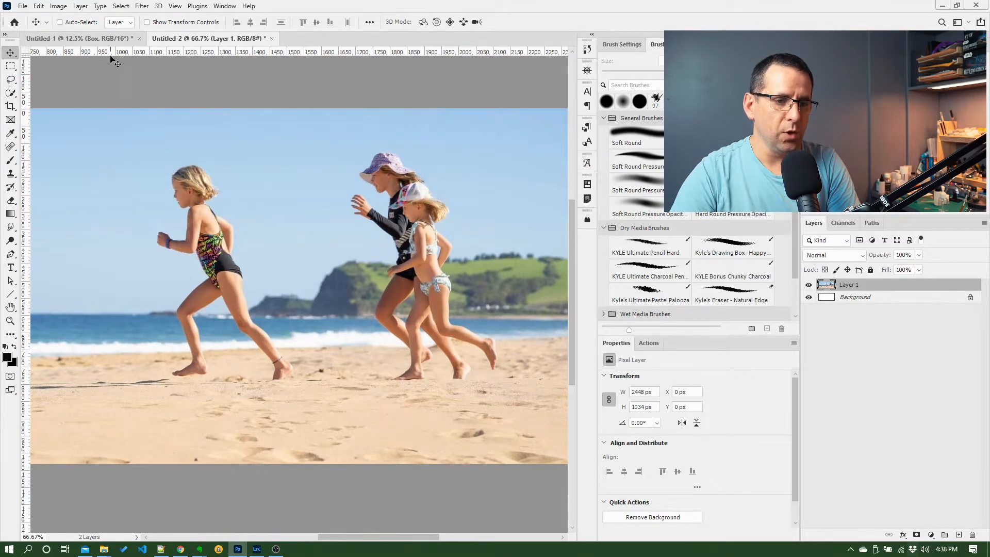
left_click(123, 6)
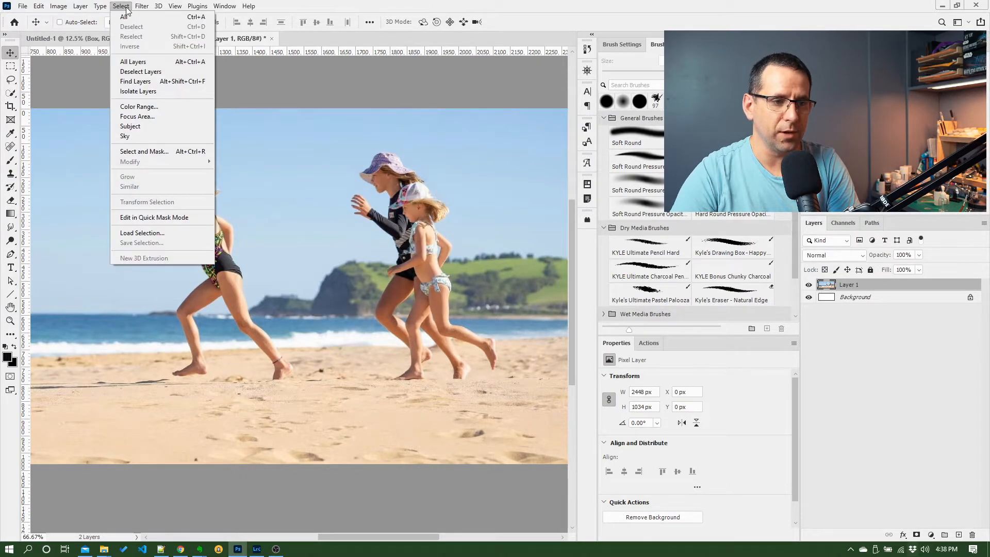
left_click(127, 8)
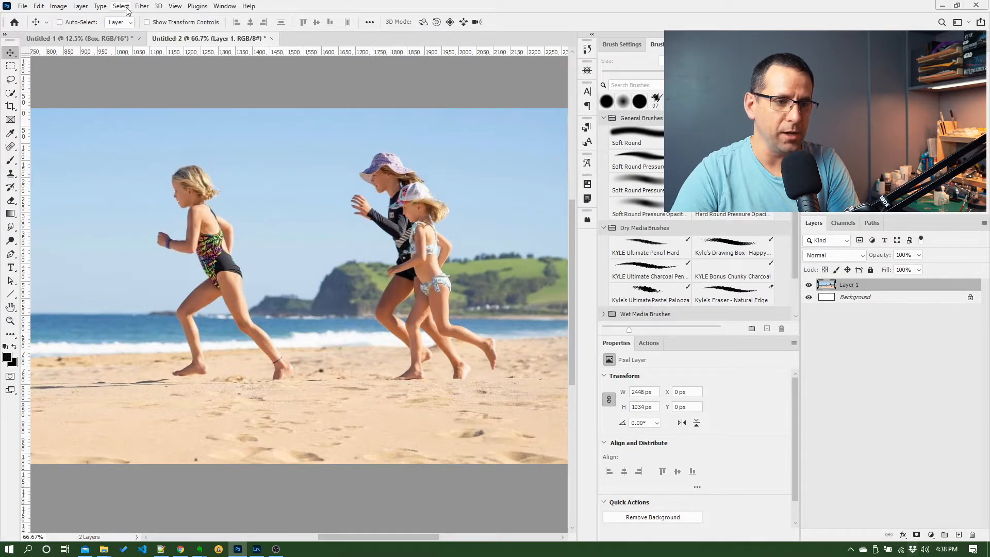
left_click(11, 95)
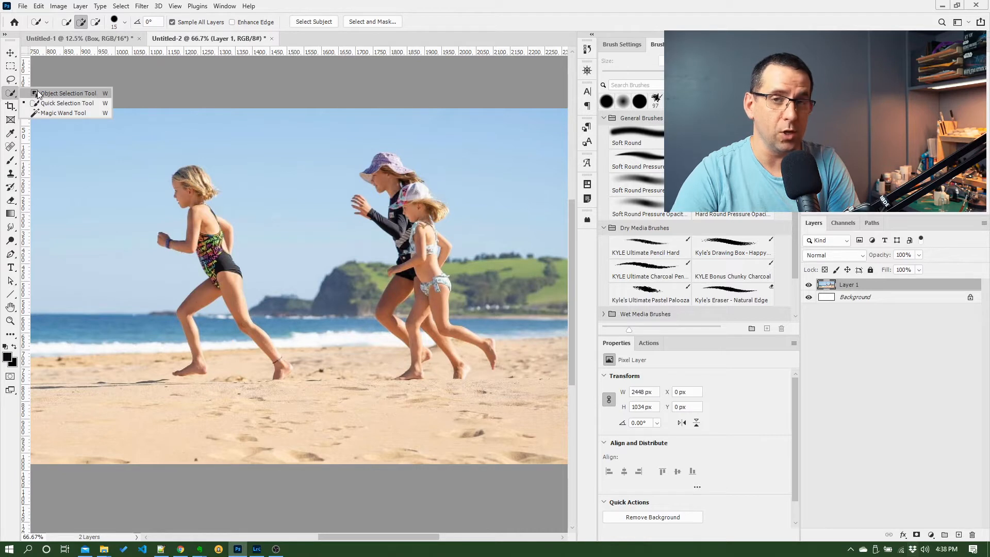
left_click(37, 93)
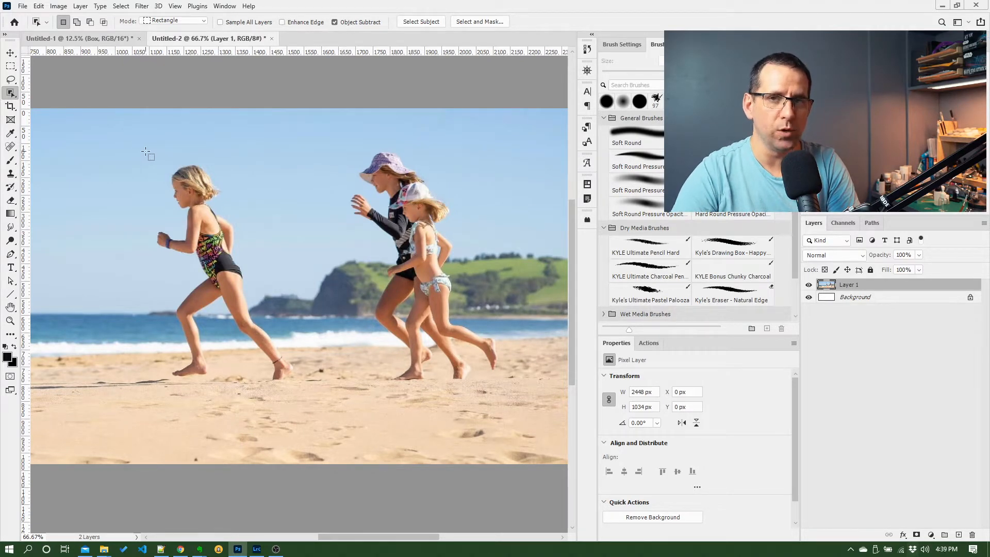
left_click_drag(144, 153, 300, 391)
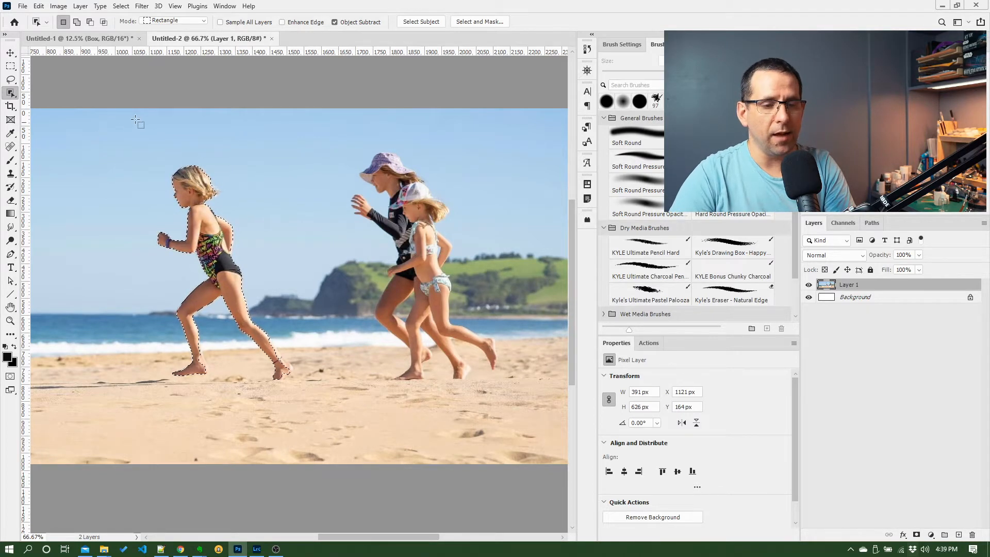
Extend the selection around the front runner's rear foot with the Quick Selection tool and subtract the excess background there.
right_click(11, 95)
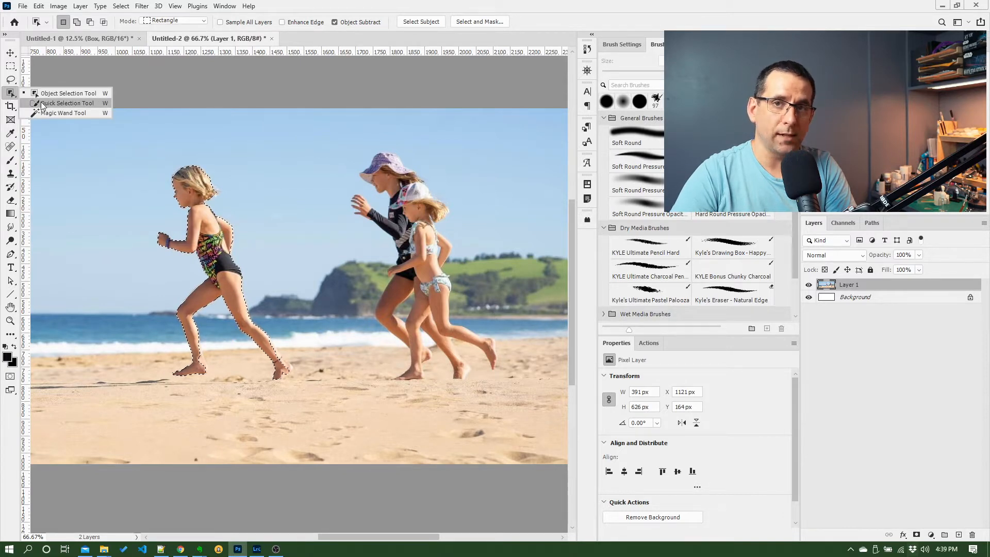
left_click(42, 103)
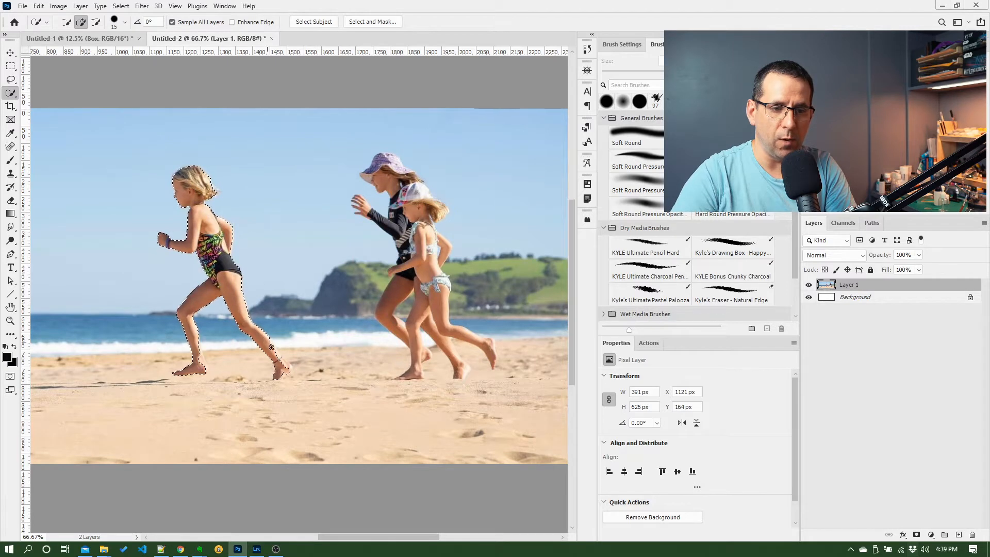
left_click_drag(278, 356, 295, 368)
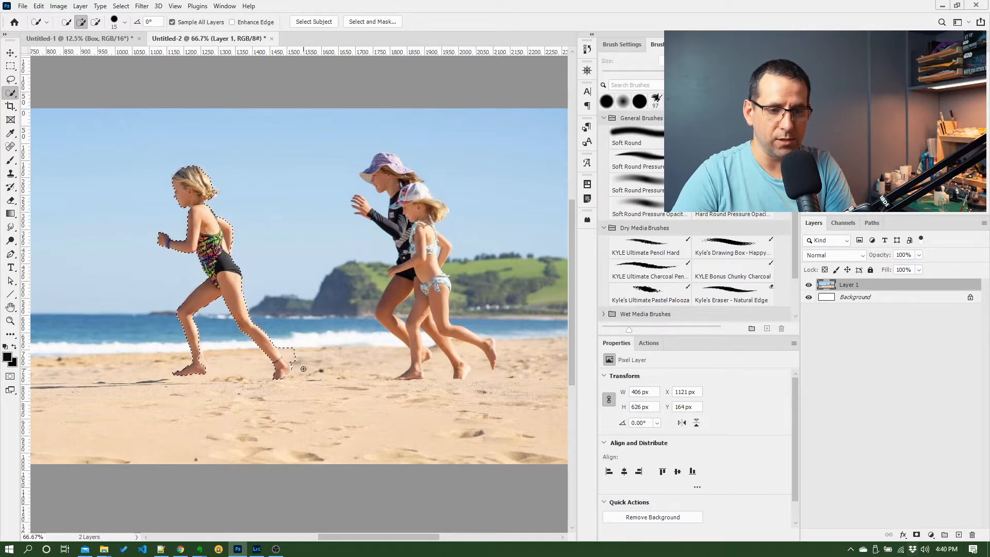
key("alt")
left_click_drag(297, 366, 284, 347)
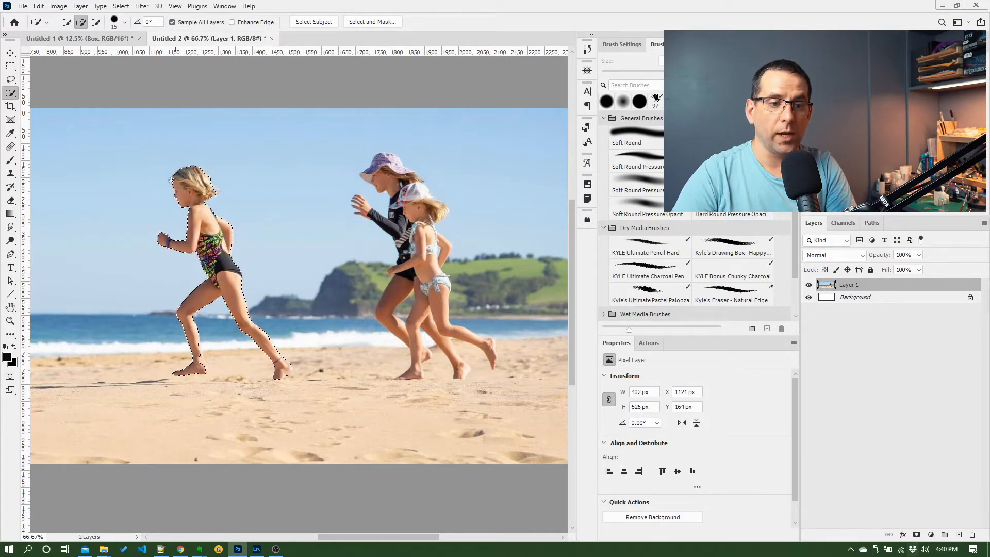
Try the Lasso tool with a new round selection in the sky and an added area behind the front runner's head, undoing both.
left_click(10, 79)
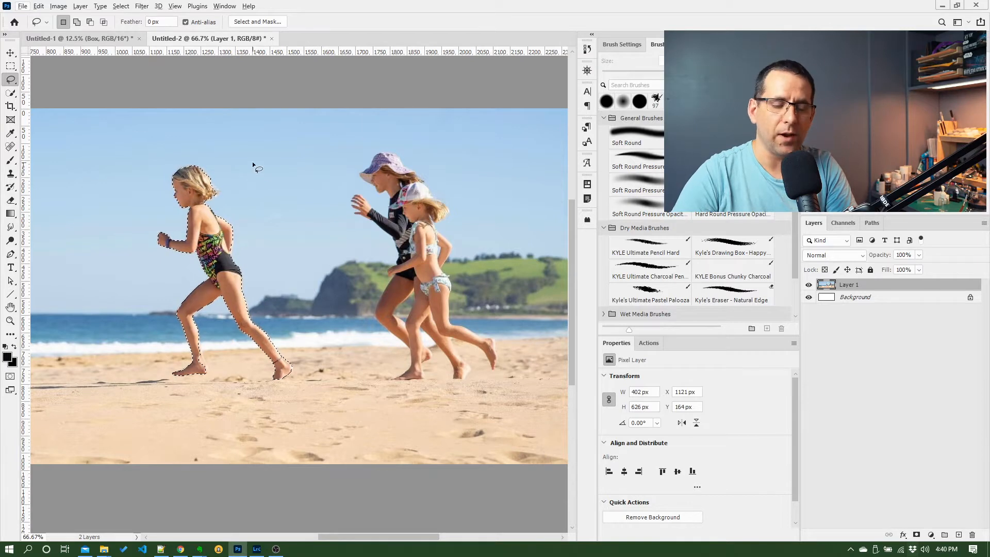
mouse_move(252, 163)
left_mouse_down()
mouse_move(243, 187)
mouse_move(256, 211)
mouse_move(277, 211)
mouse_move(285, 182)
mouse_move(249, 163)
left_mouse_up()
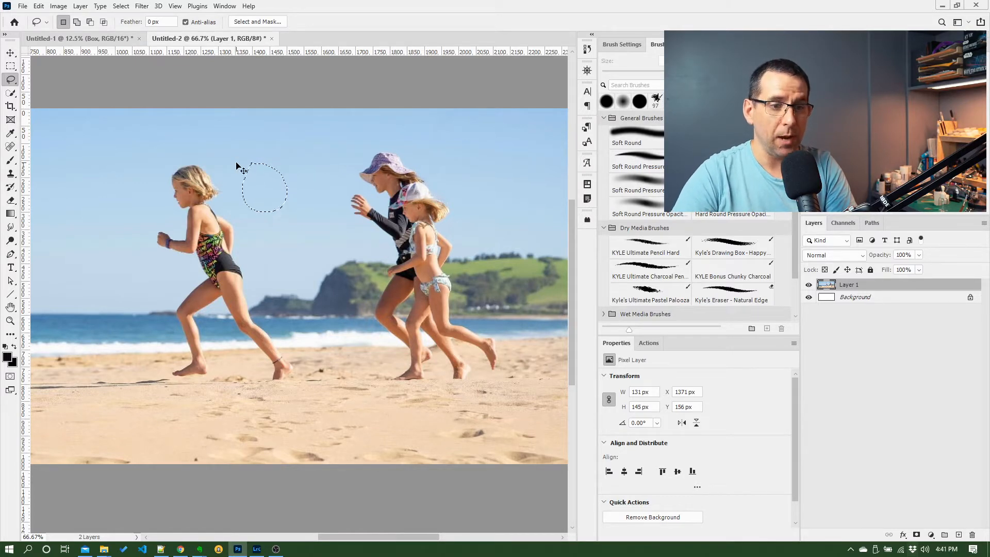
key("ctrl+z")
key("ctrl+z")
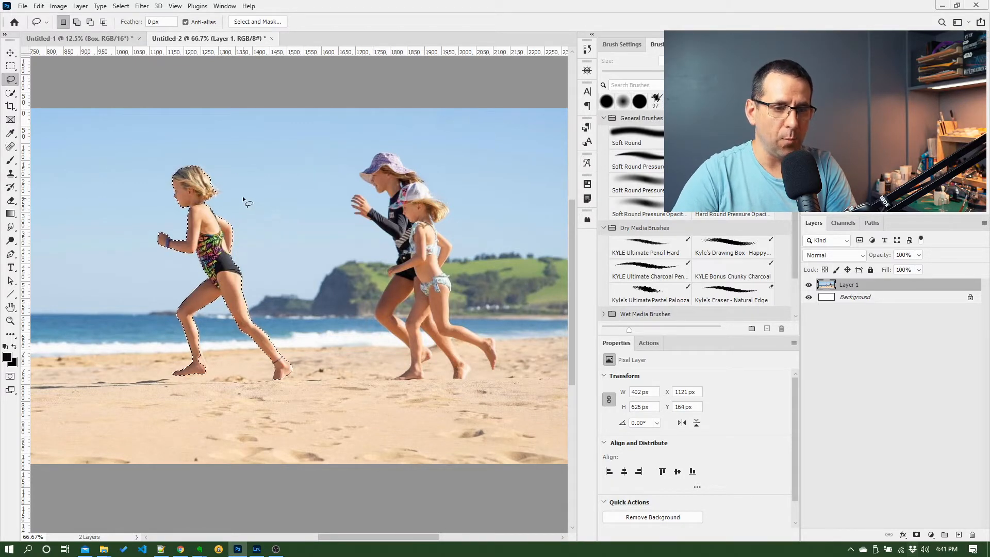
key("shift")
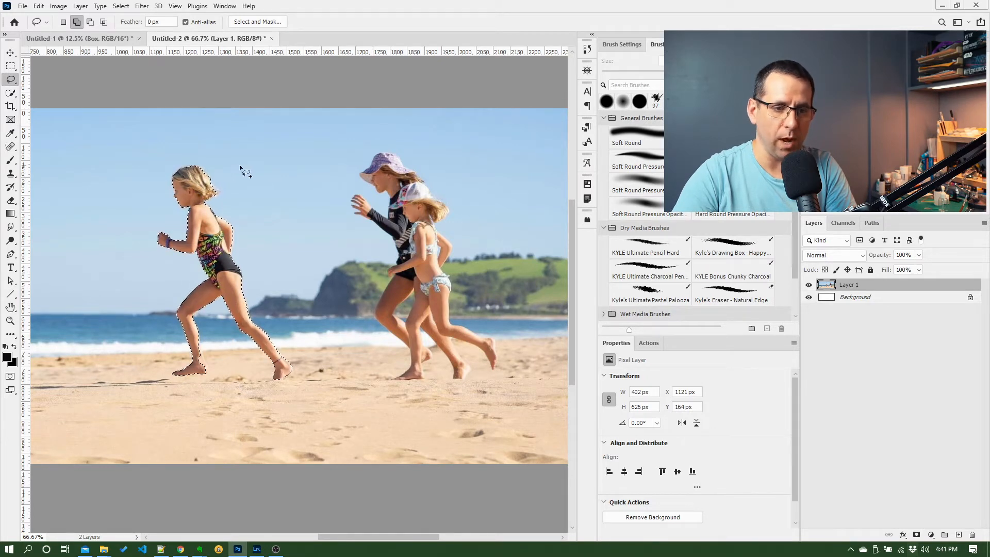
mouse_move(239, 165)
left_mouse_down()
mouse_move(208, 186)
mouse_move(210, 196)
mouse_move(254, 199)
mouse_move(255, 181)
mouse_move(239, 167)
left_mouse_up()
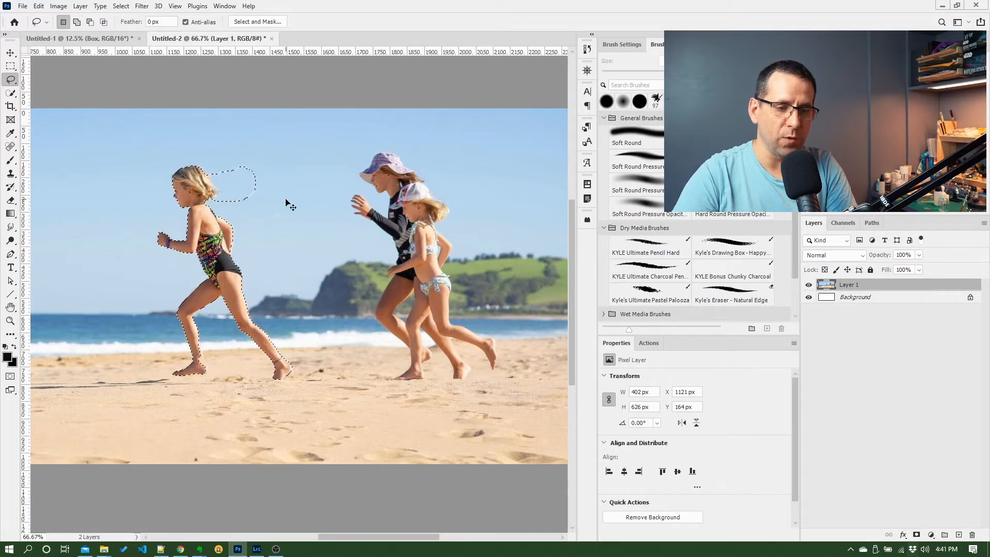
key("ctrl+z")
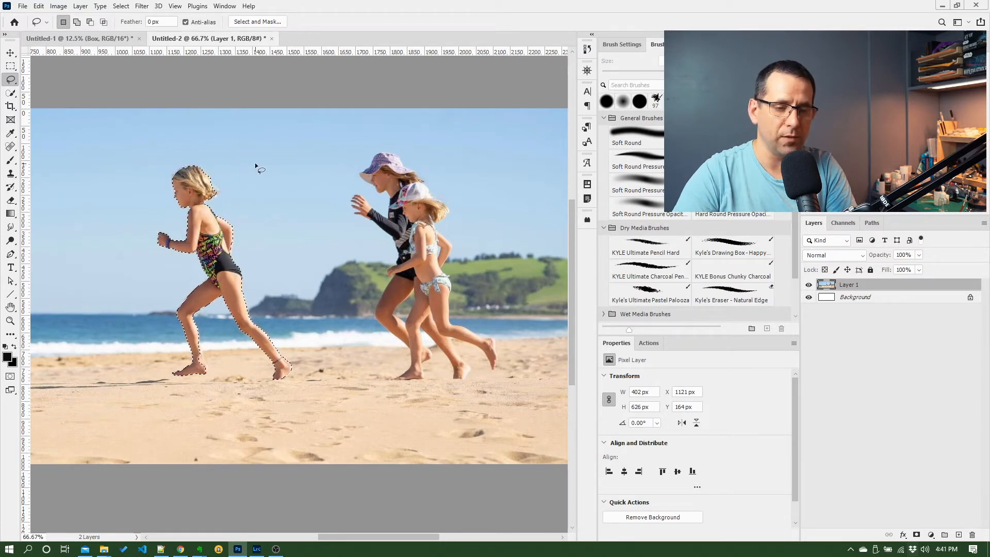
Subtract a small freehand lasso area behind the front runner's hair from the selection.
key("alt")
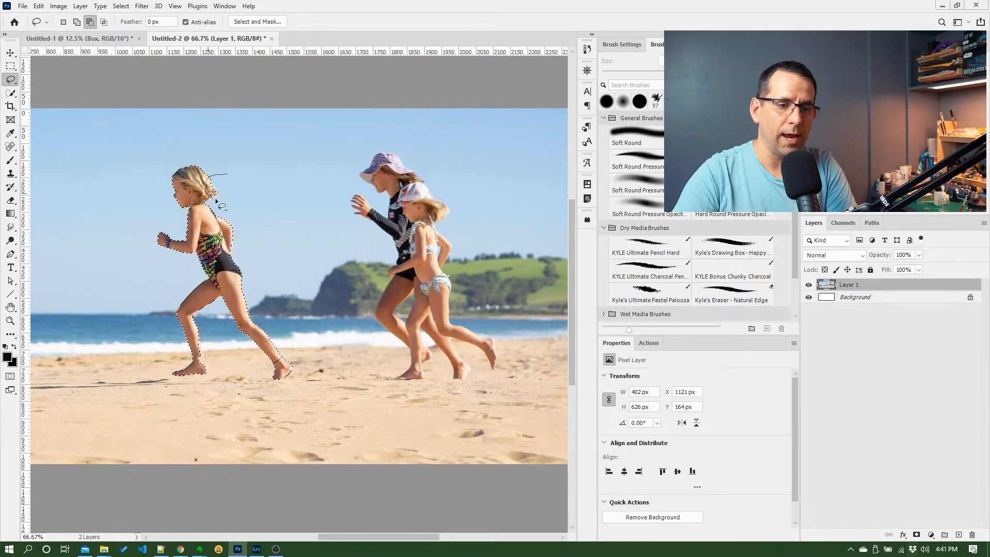
left_click_drag(239, 192, 218, 172)
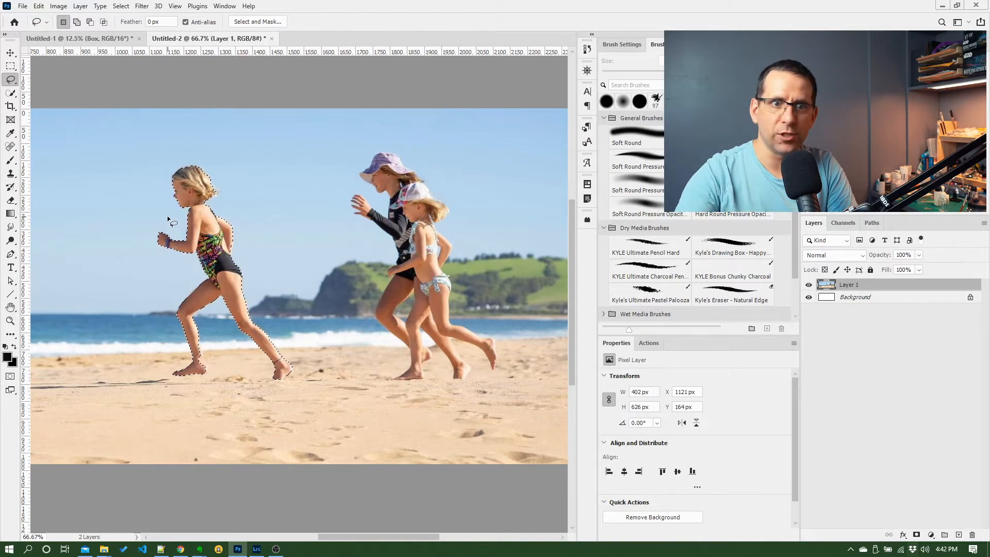
Add a rectangular marquee area behind the front runner's head to the selection and clear the whole selection.
left_click(9, 68)
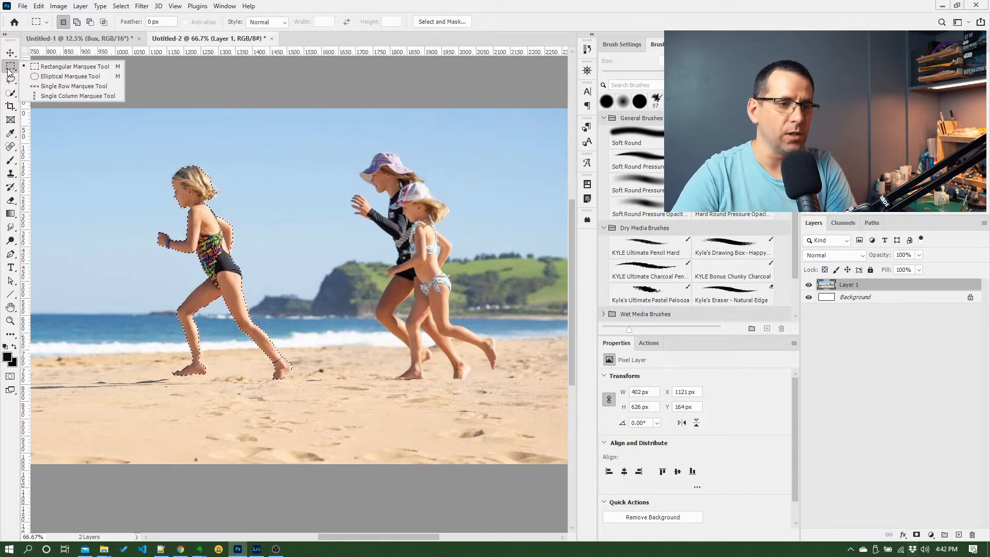
left_click(247, 163)
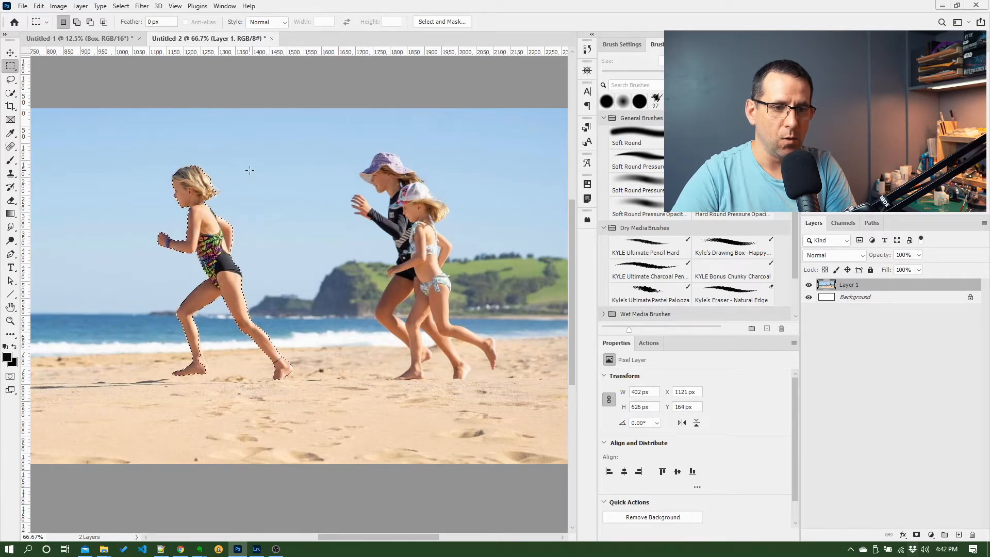
key("ctrl+shift+d")
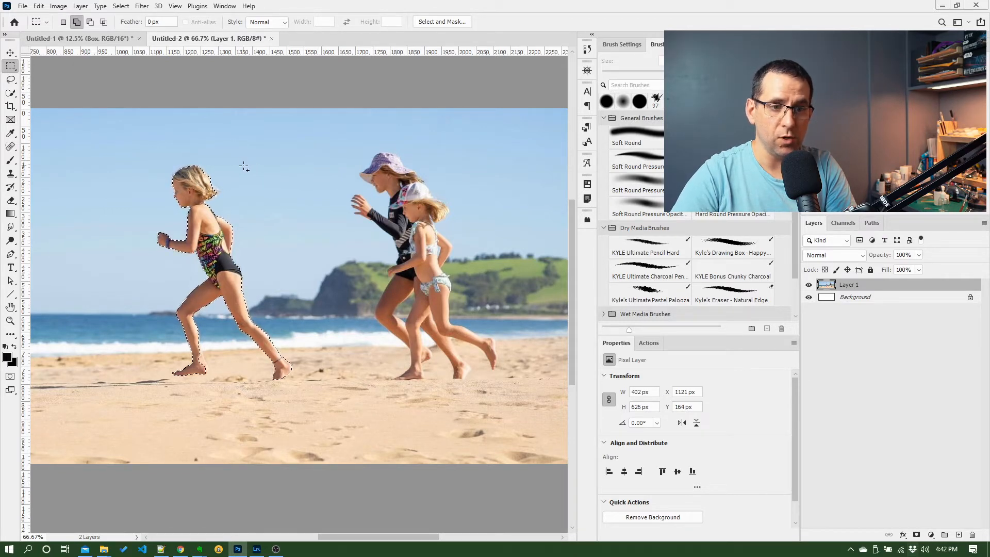
left_click_drag(244, 166, 201, 226)
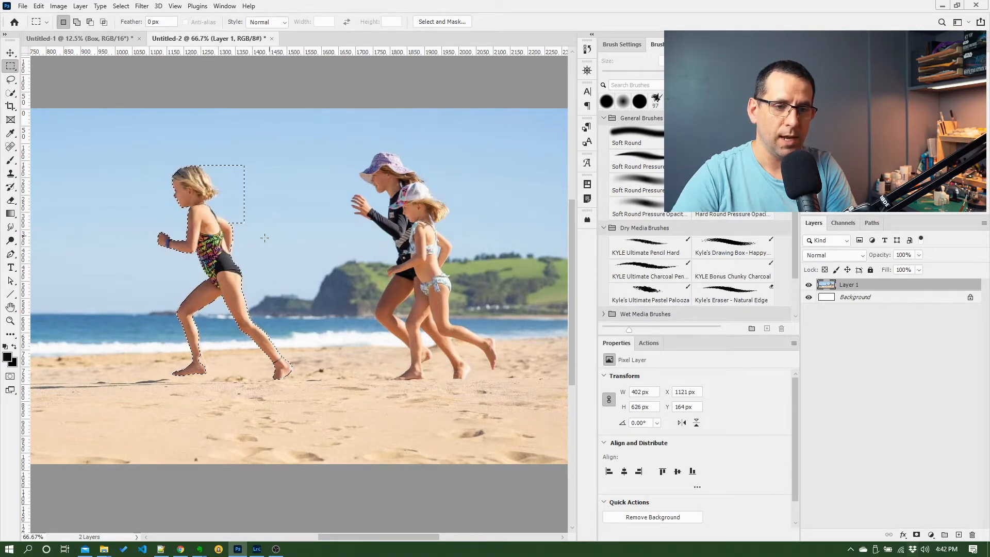
left_click(237, 206)
Automatically select all three runners with the Subject command and activate the Quick Selection tool.
left_click(121, 5)
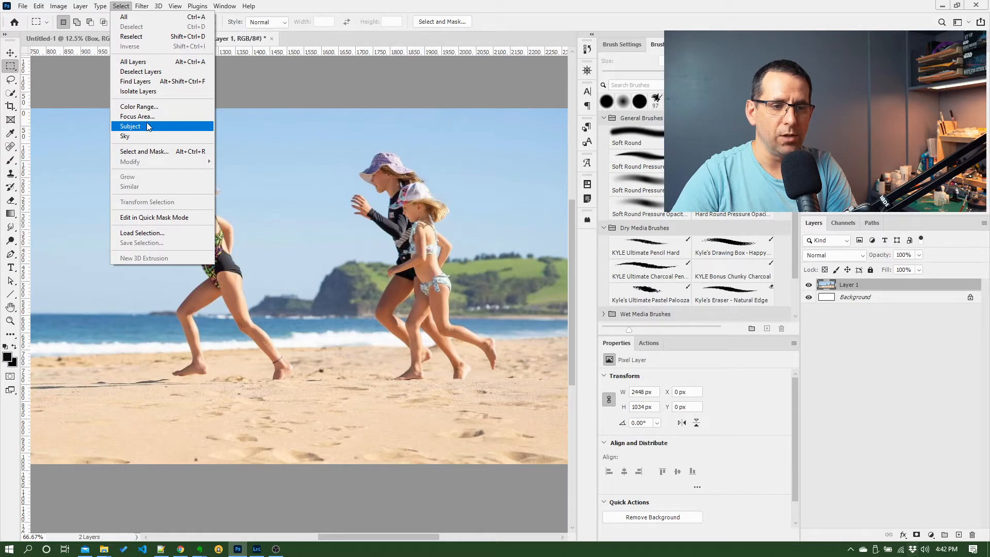
left_click(2, 69)
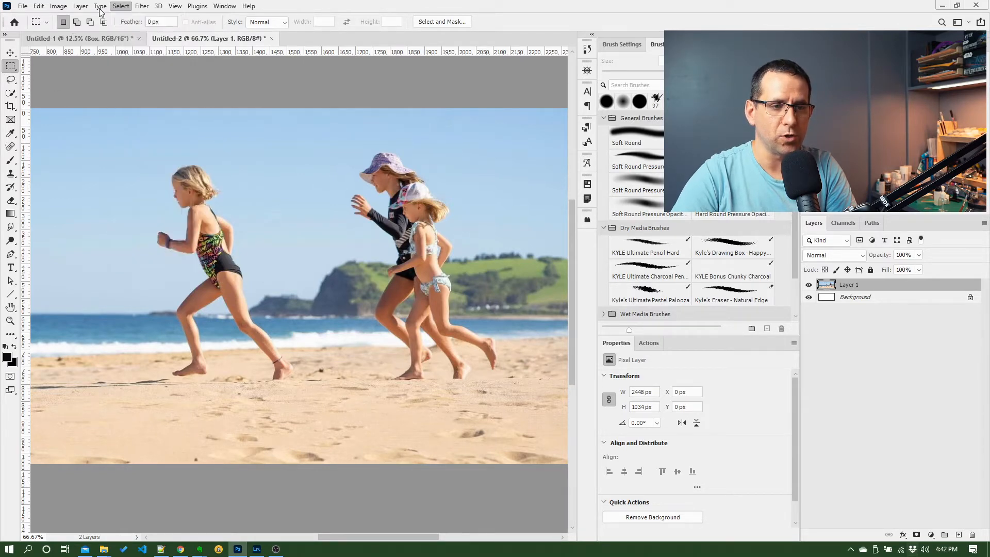
left_click(100, 6)
mouse_move(121, 6)
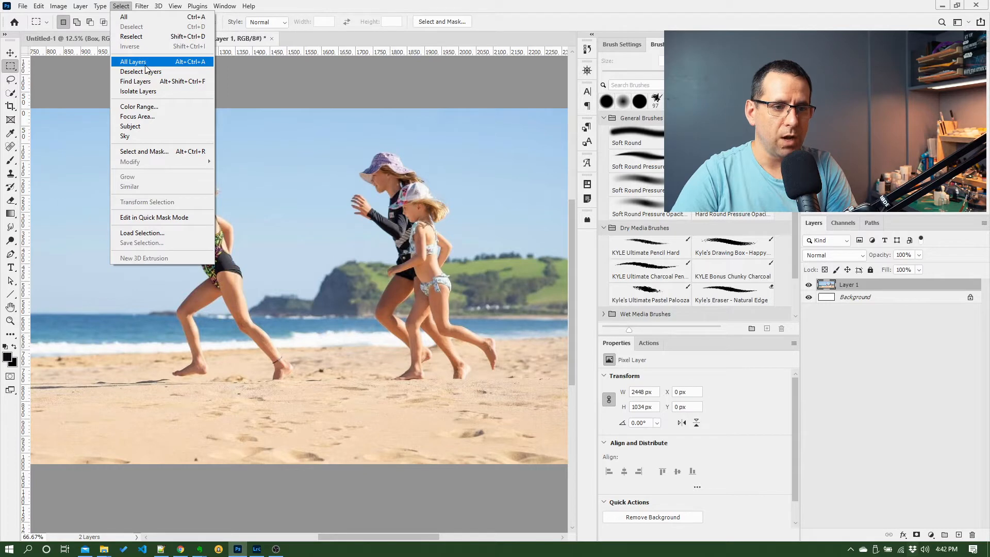
left_click(150, 126)
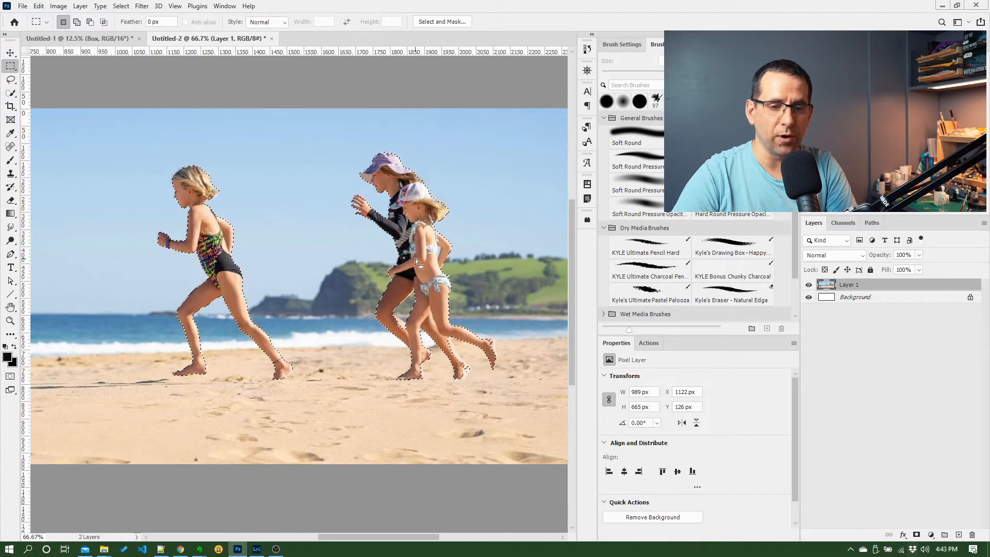
left_click(9, 93)
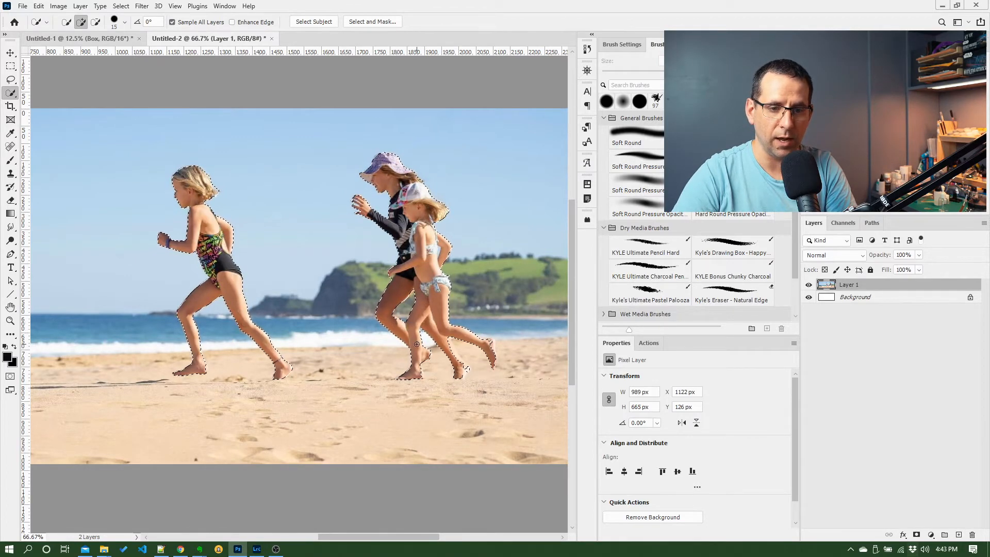
Clear the selection of the runners and select the sky automatically with the Sky command.
left_click(121, 7)
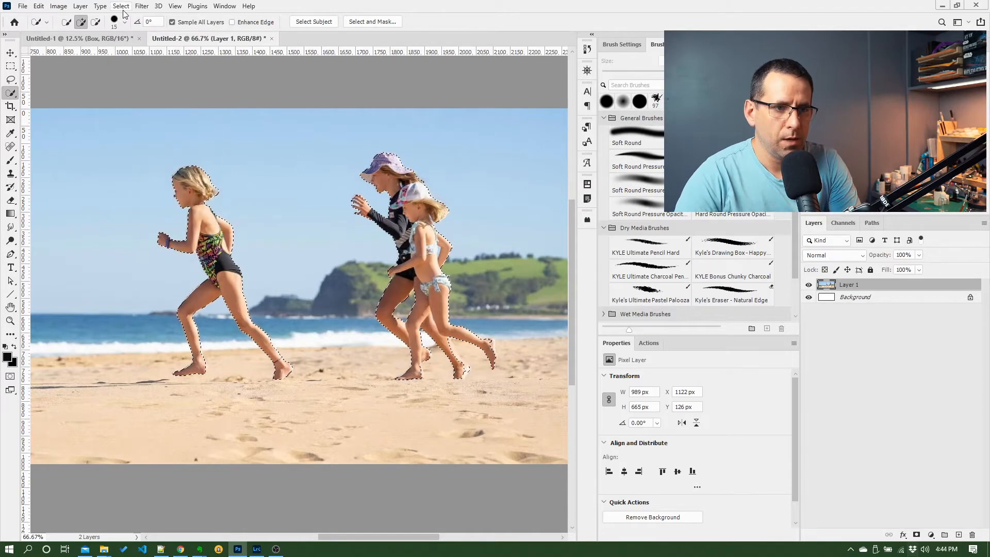
left_click(123, 9)
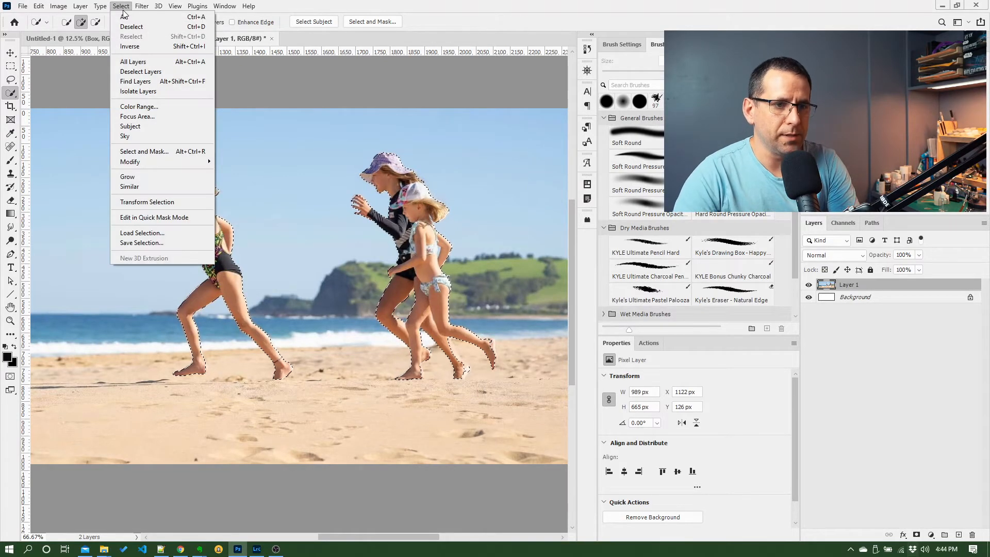
left_click(131, 27)
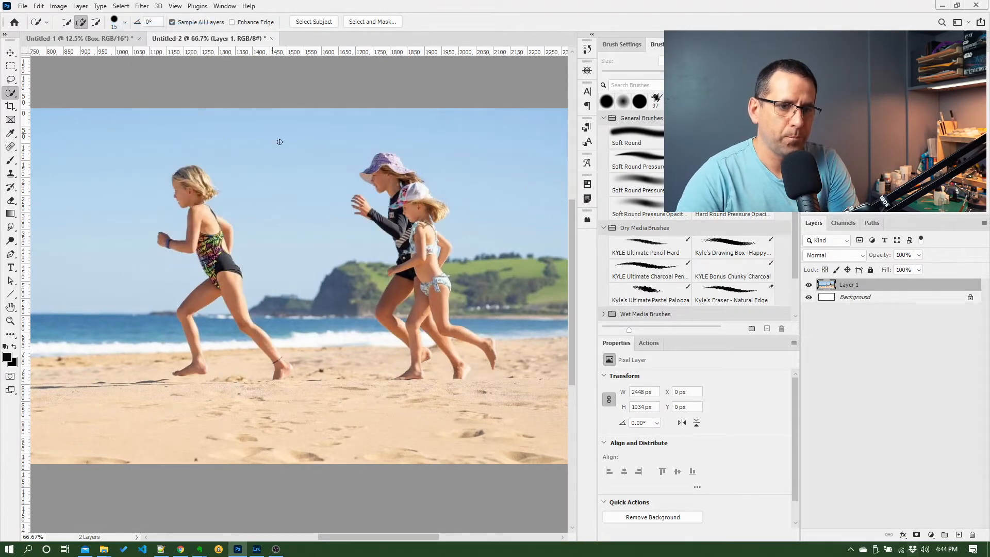
left_click(123, 7)
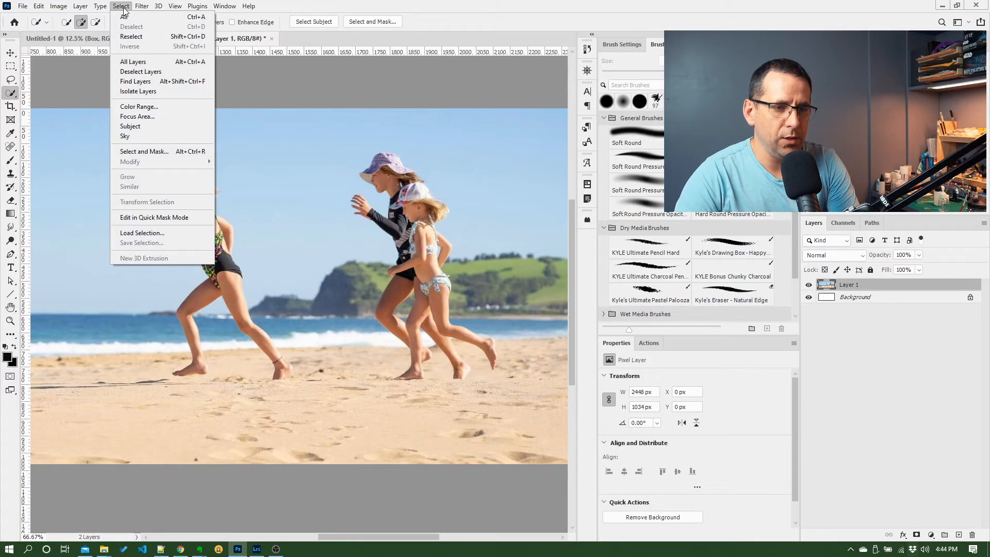
left_click(156, 135)
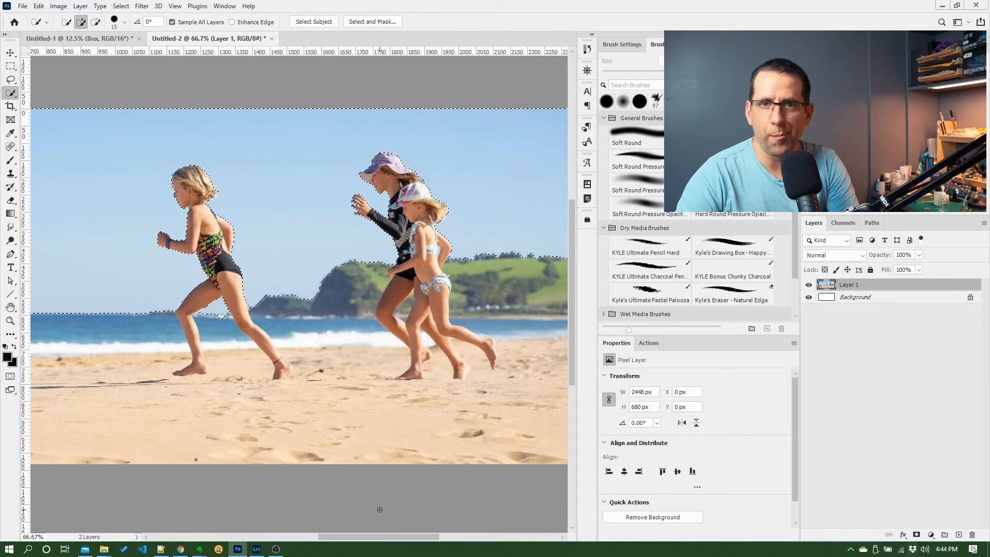
mouse_move(406, 537)
left_mouse_down()
mouse_move(339, 537)
mouse_move(417, 537)
left_mouse_up()
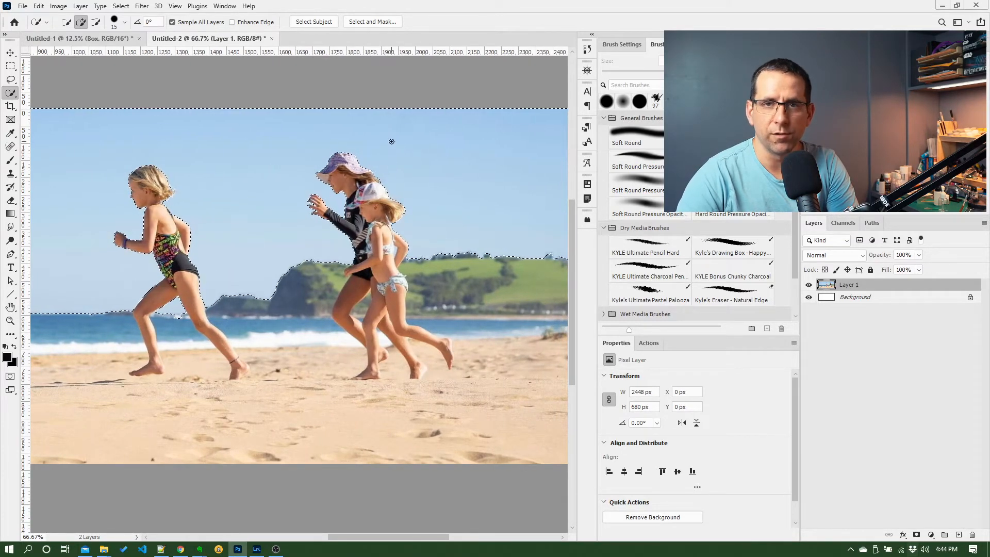
Clear the sky selection.
key("ctrl+d")
left_click(126, 7)
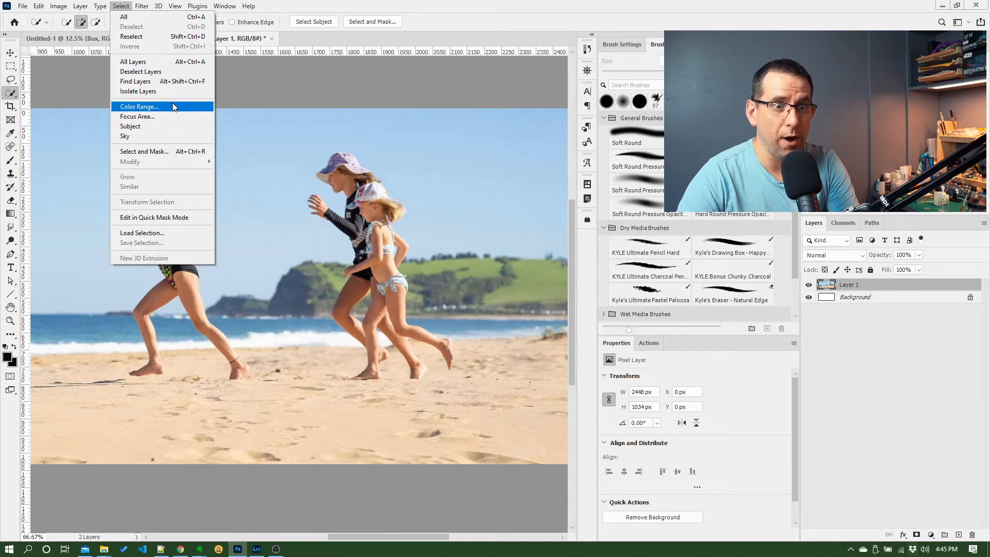
left_click(265, 95)
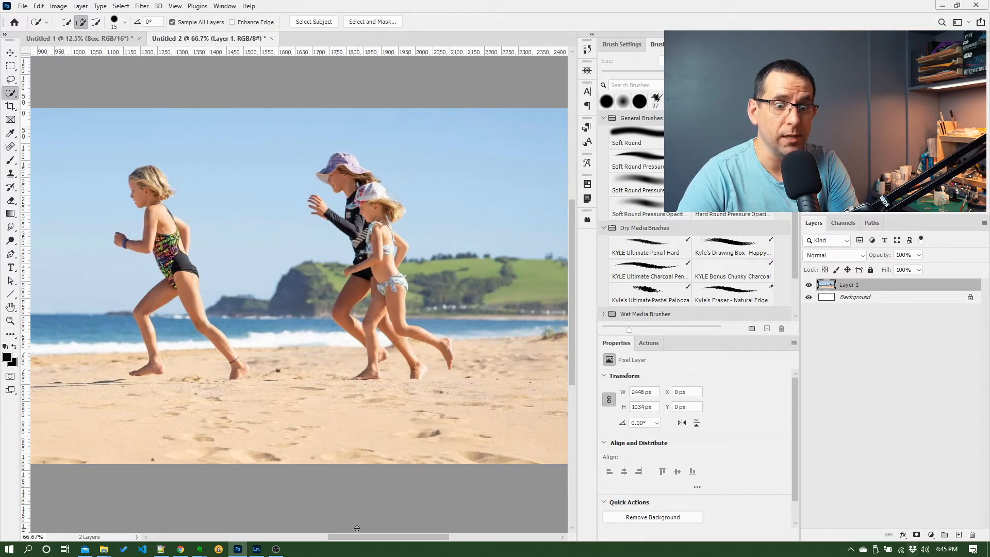
Open the Color Range selection command and move its dialog clear of the runners and the hill in the photo.
left_click_drag(357, 537, 367, 537)
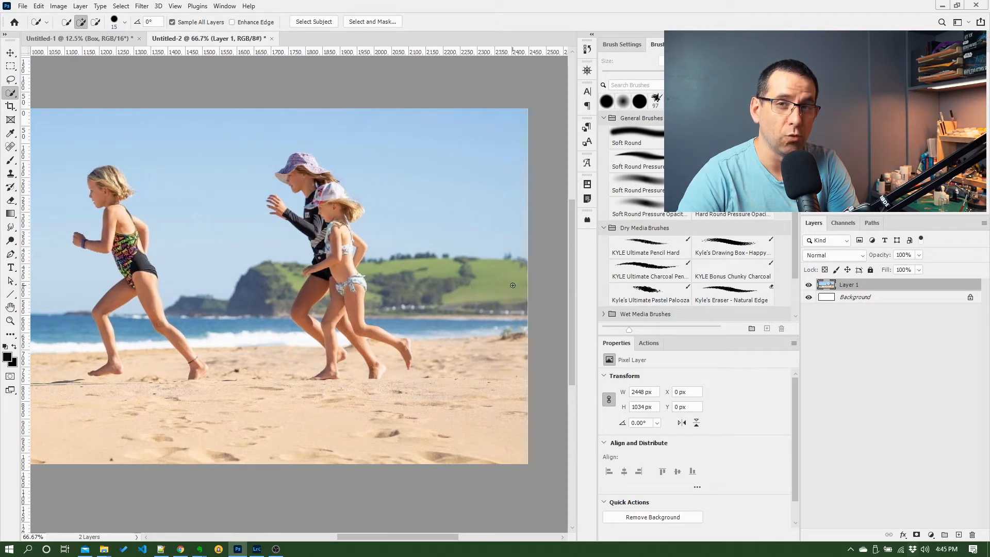
left_click(124, 7)
left_click(161, 107)
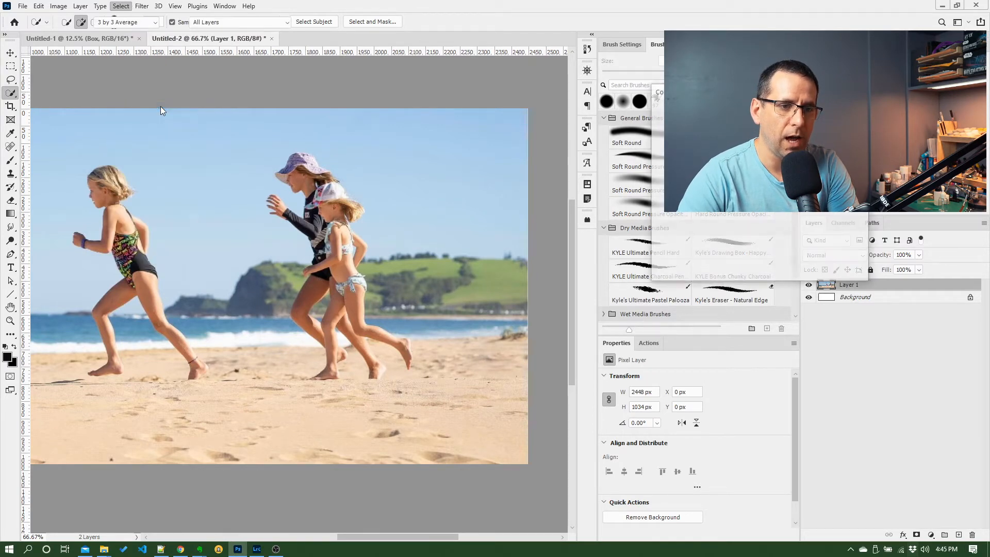
left_click_drag(708, 93, 586, 308)
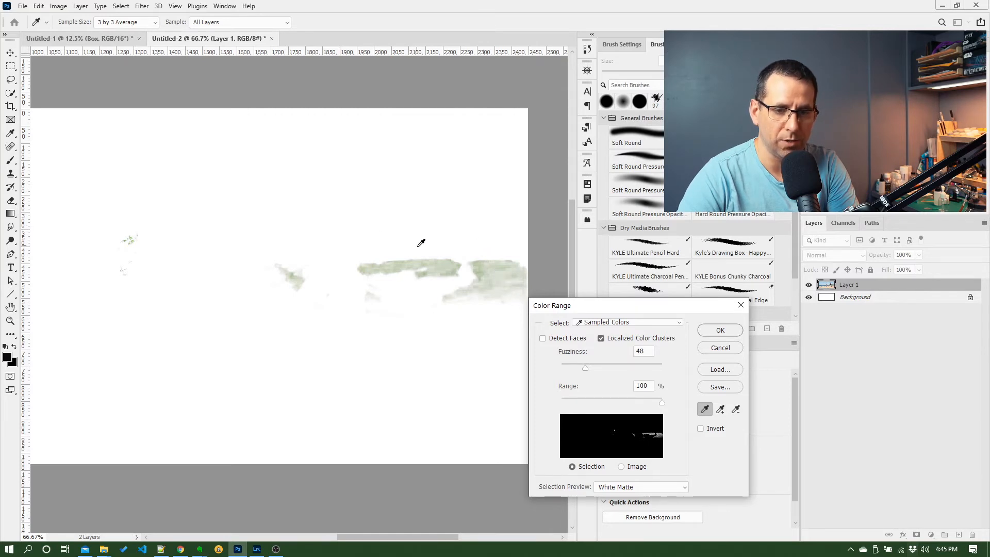
Sample different greens on the hillside with the Color Range eyedropper to compare which areas each one selects.
left_click(500, 273)
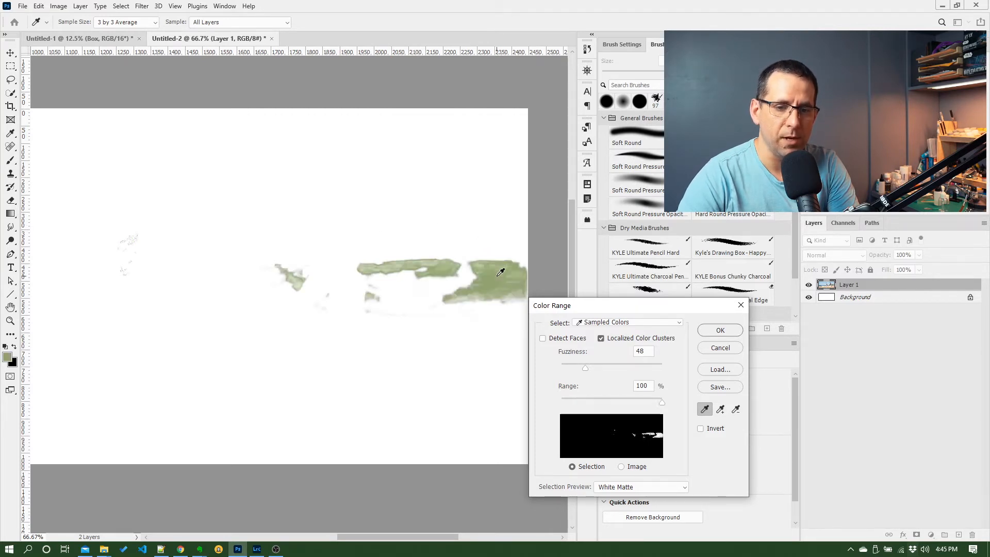
left_click(449, 267)
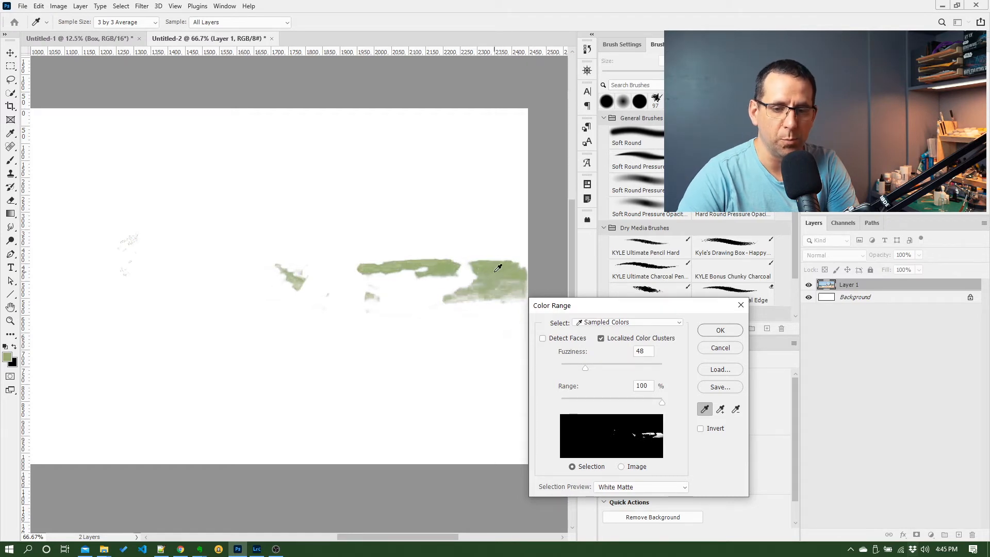
left_click(446, 268)
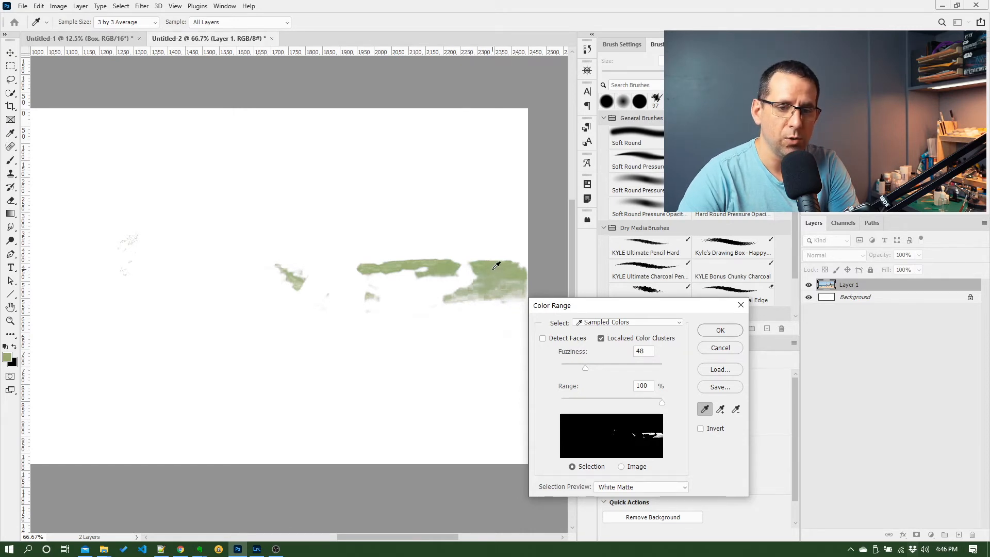
left_click(493, 269)
left_click(444, 268)
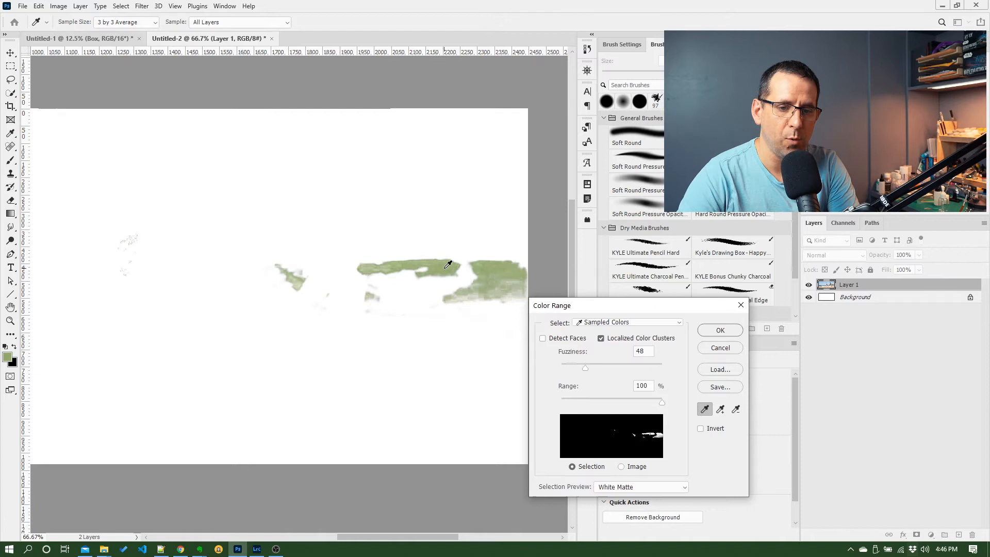
left_click(496, 278)
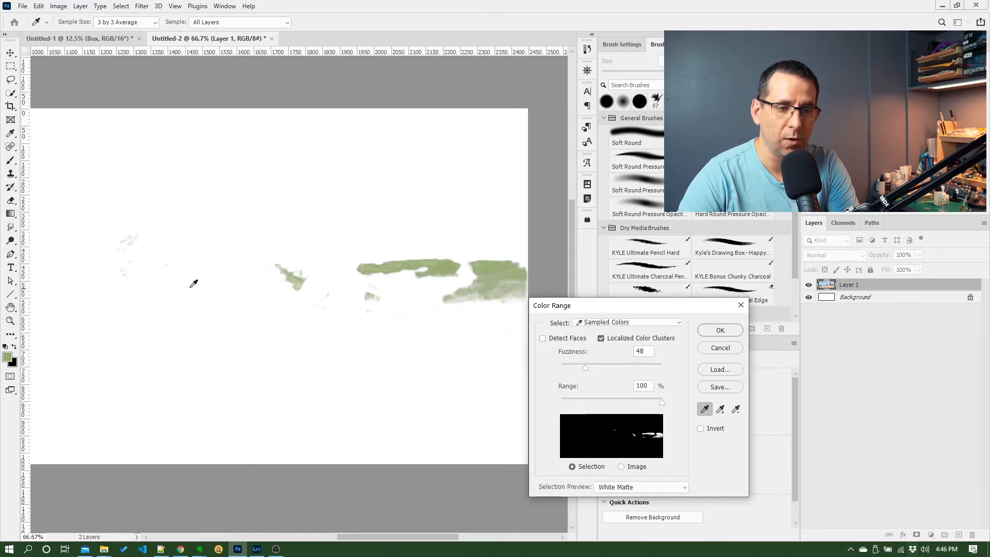
left_click(503, 274)
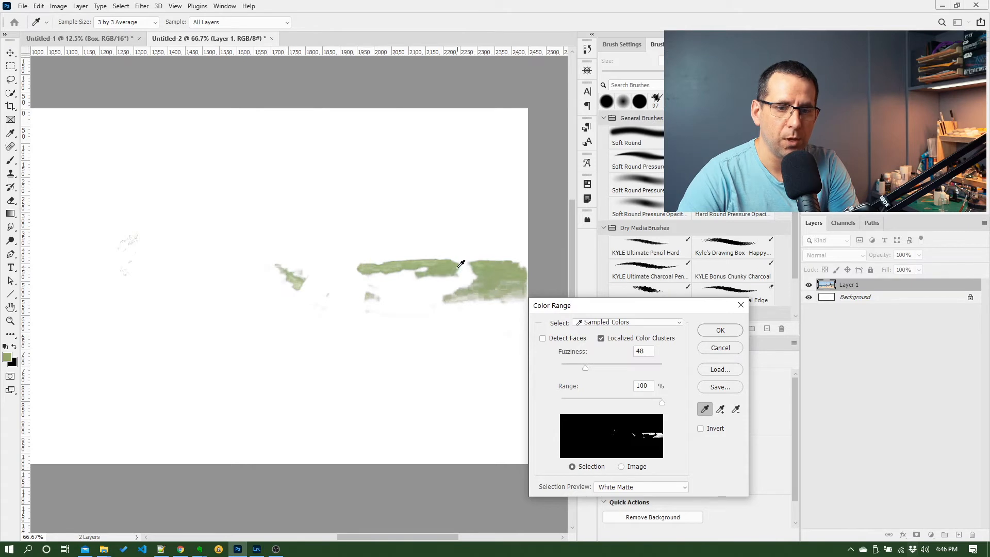
left_click(494, 271)
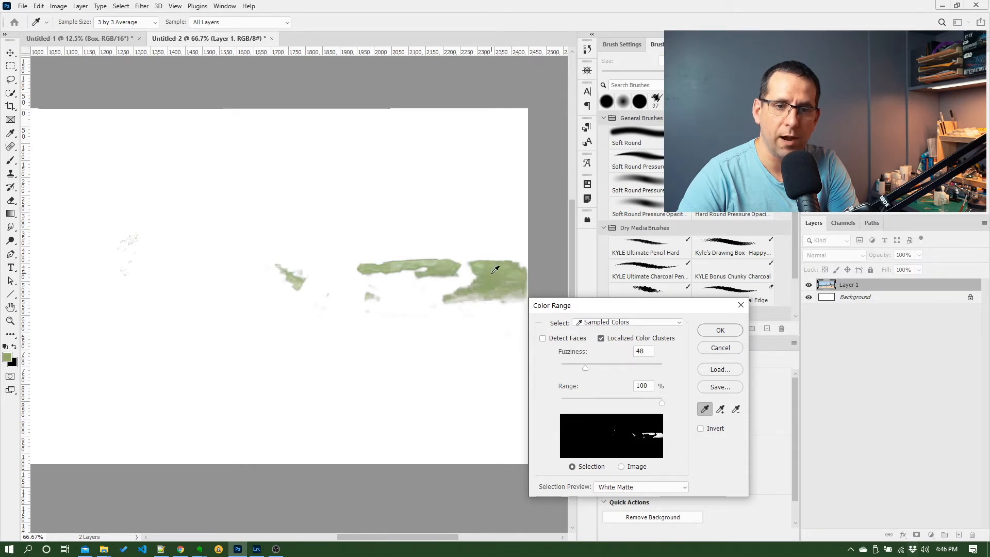
left_click(445, 265)
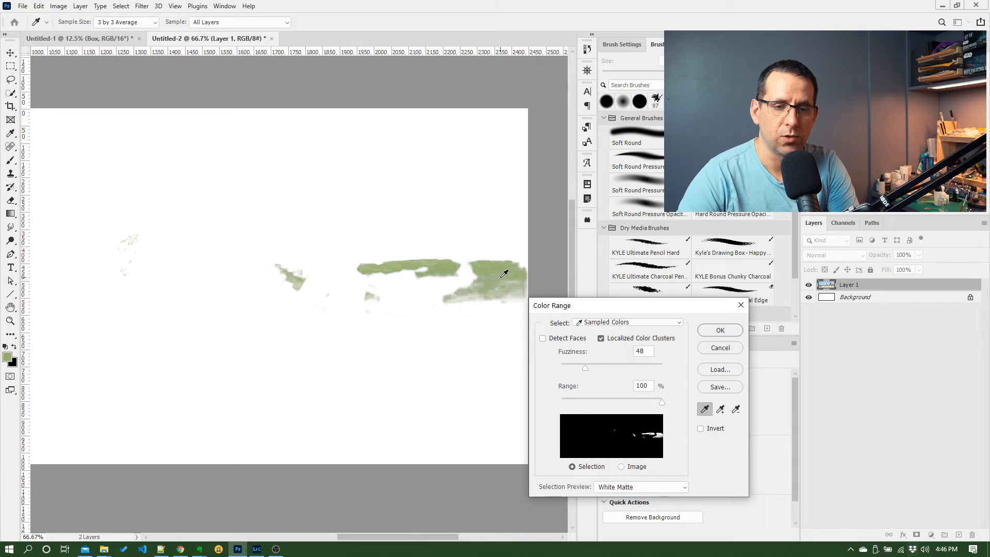
left_click(504, 272)
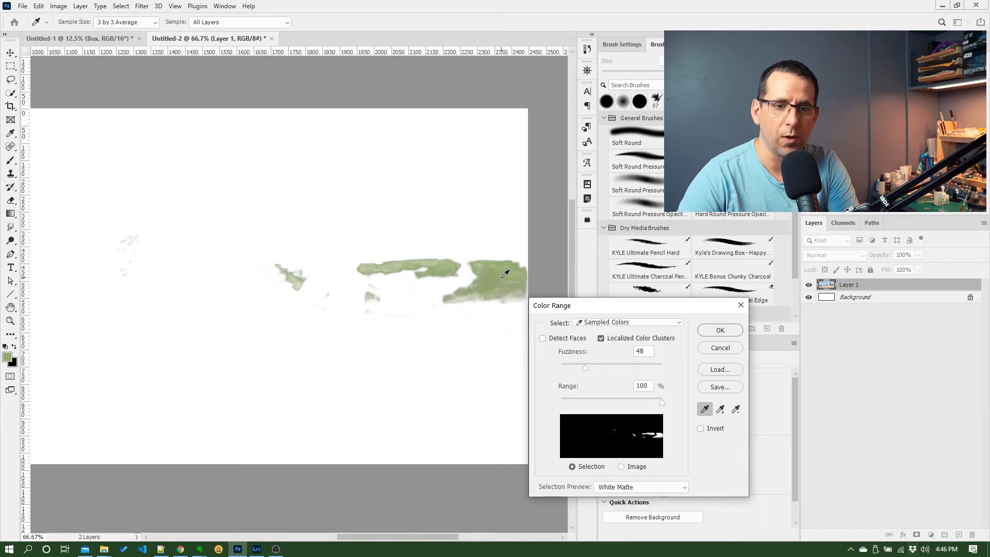
Sample the blue sky as the Color Range colour and reposition the dialog for a clearer view of the preview.
left_click(497, 135)
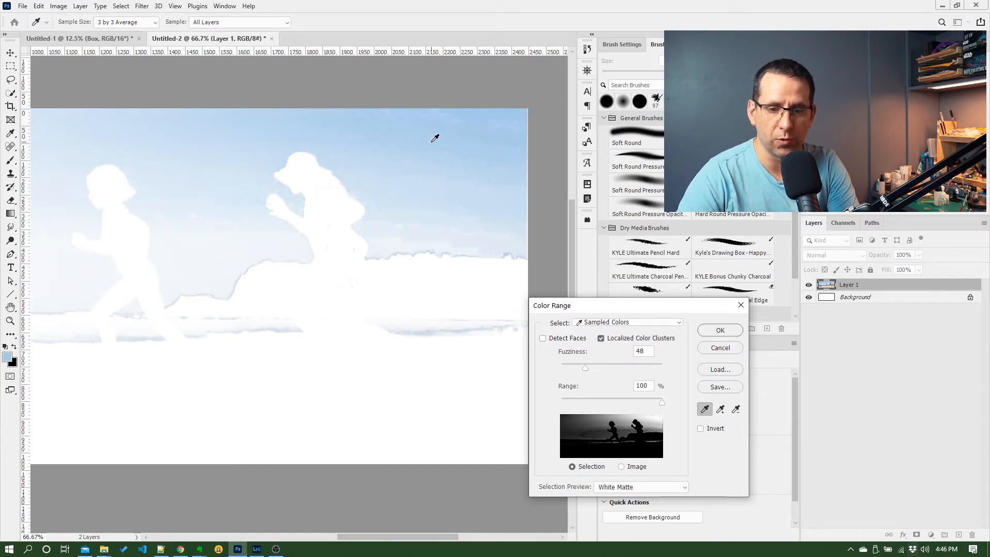
left_click_drag(597, 310, 600, 287)
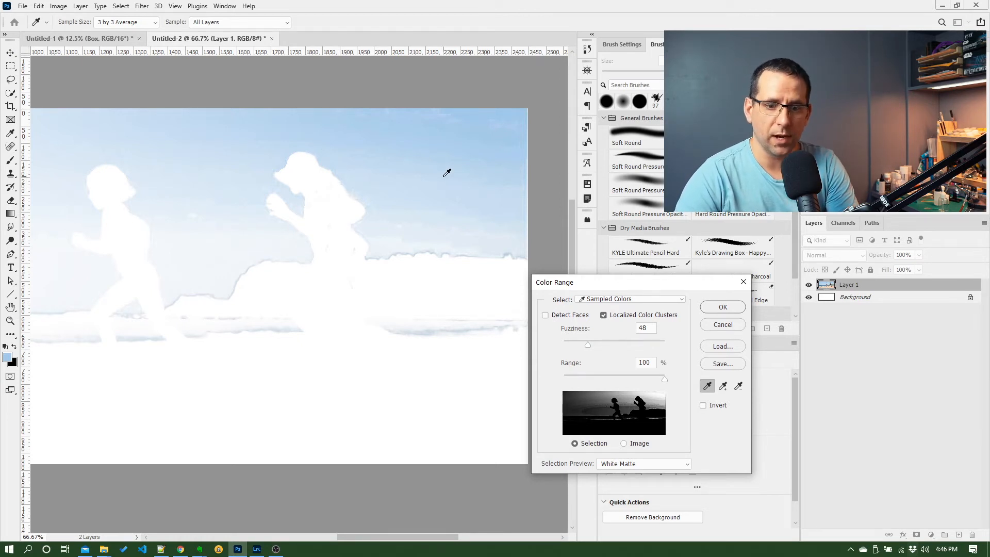
left_click_drag(577, 290, 568, 314)
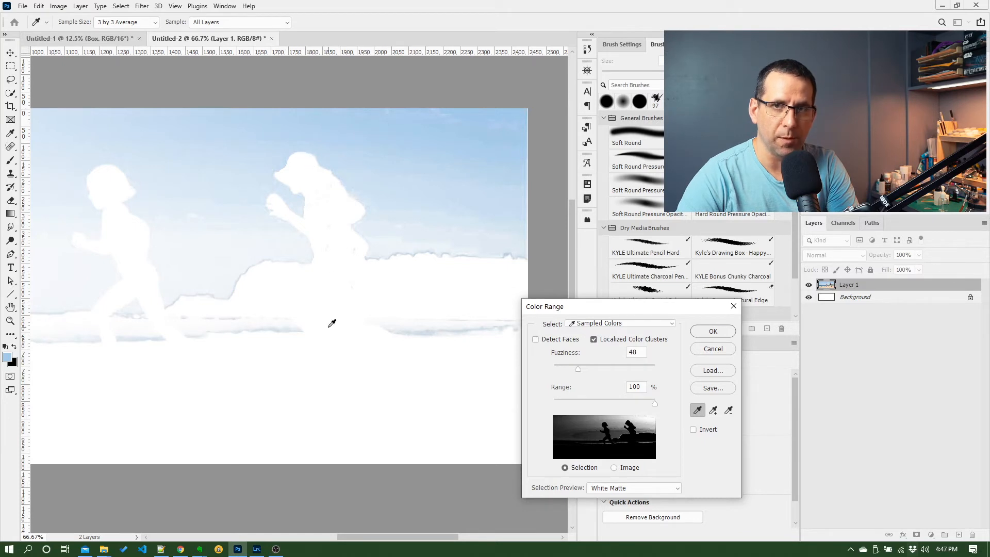
Show the Color Range selection preview as Grayscale, then set the preview to Quick Mask.
left_click(642, 488)
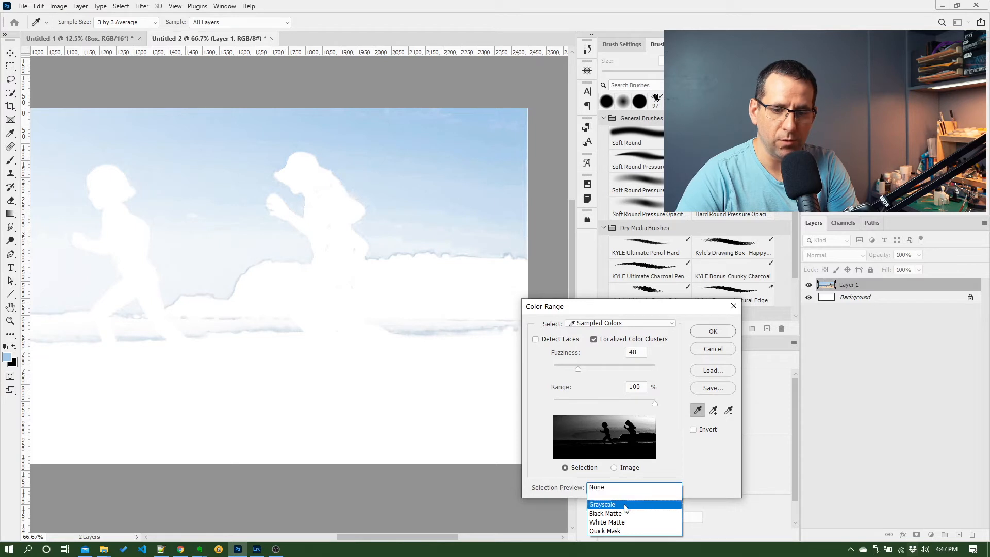
left_click(626, 505)
left_click(640, 489)
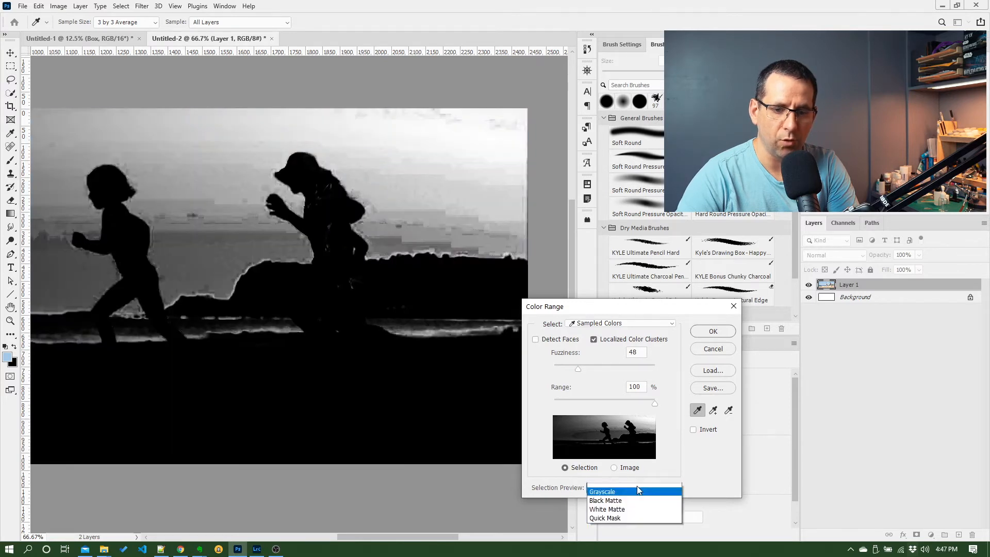
left_click(622, 531)
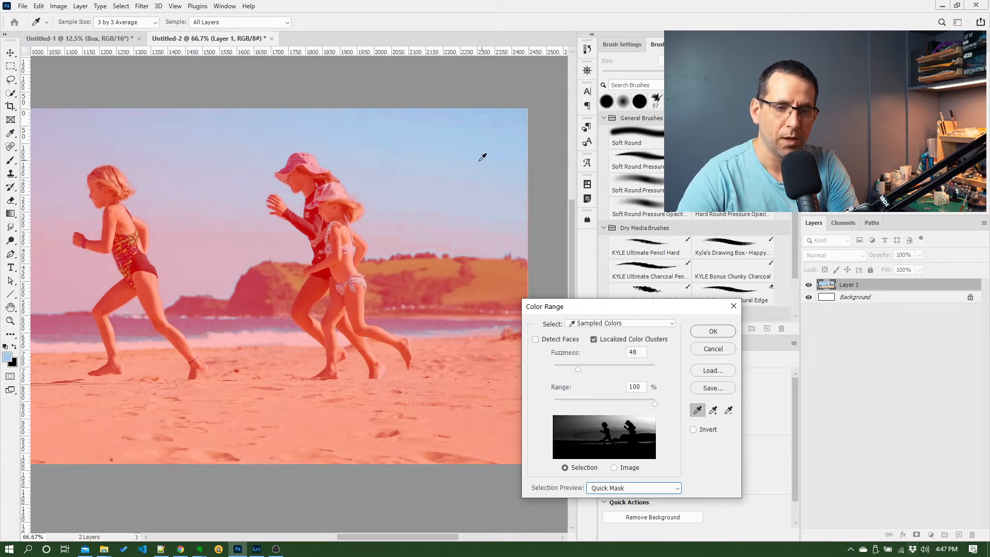
Sample the green of the hillside and add more of its green shades to the sampled colours.
left_click(504, 268)
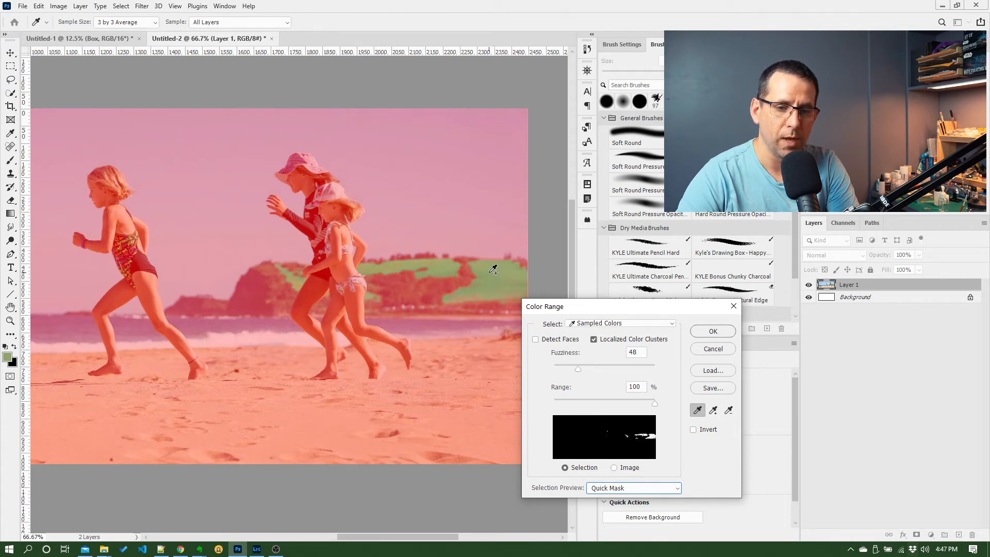
left_click(486, 270, "shift")
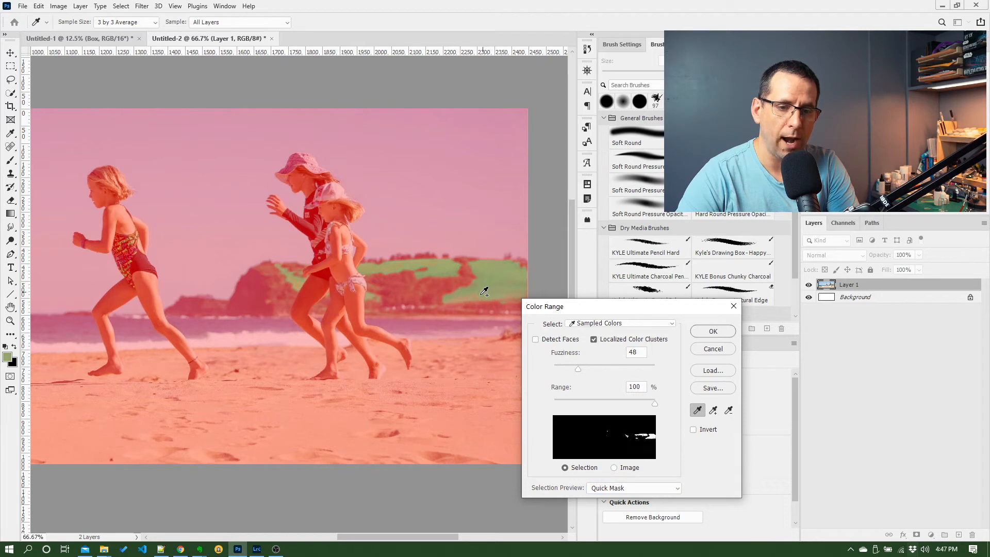
mouse_move(481, 295)
left_mouse_down()
mouse_move(507, 278)
mouse_move(461, 298)
left_mouse_up()
left_click(485, 275, "shift")
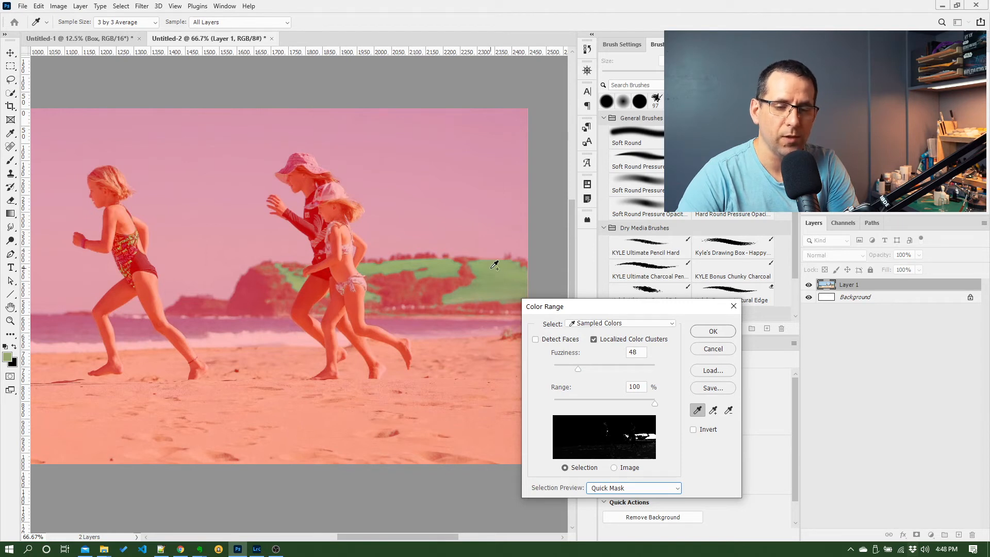
Test adding the sky just above the hill to the sampled colours, take it out again and accept the Color Range selection.
left_click(495, 250)
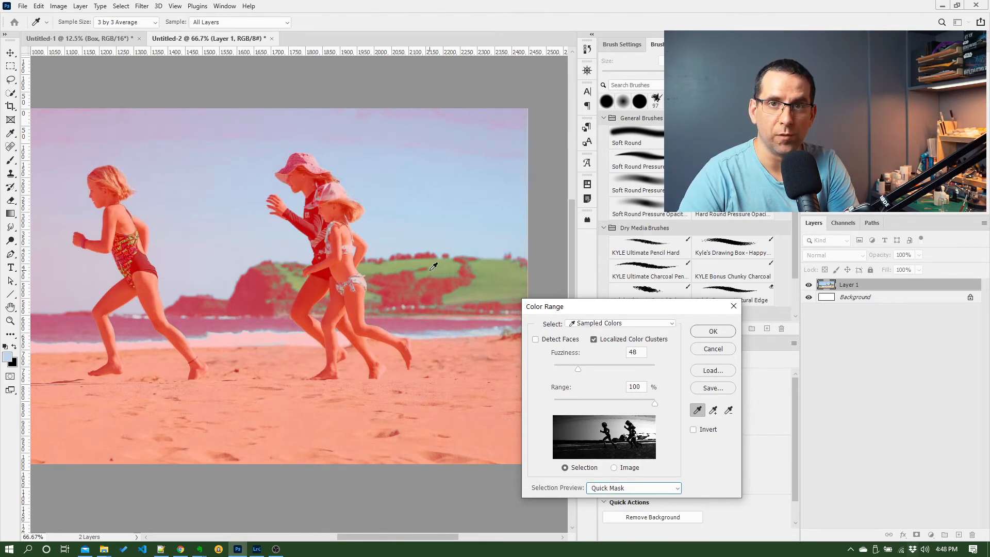
left_click(494, 256)
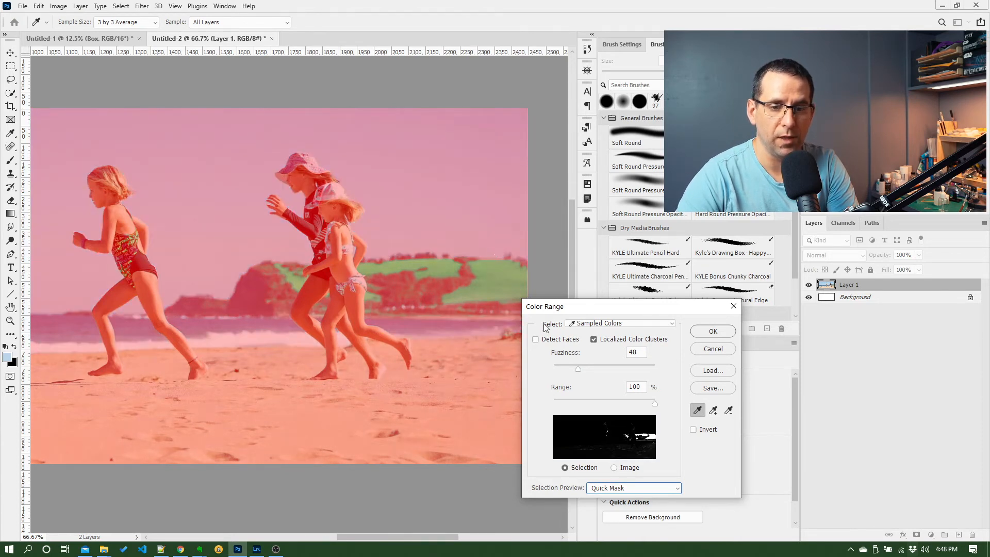
left_click_drag(573, 306, 568, 300)
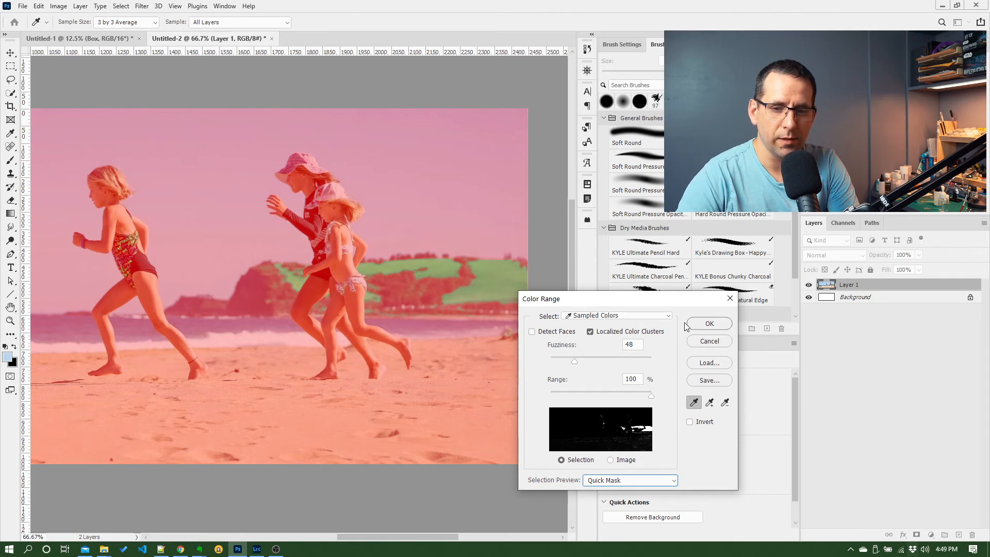
left_click(708, 324)
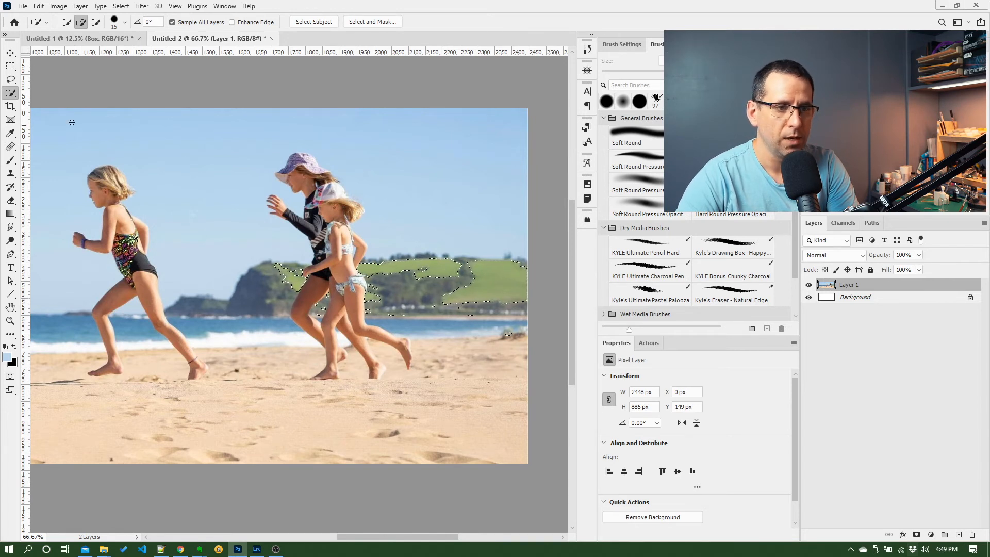
Apply a Hue/Saturation adjustment to the selected hillside with hue -6, saturation -21 and lightness -15.
left_click(58, 6)
mouse_move(79, 33)
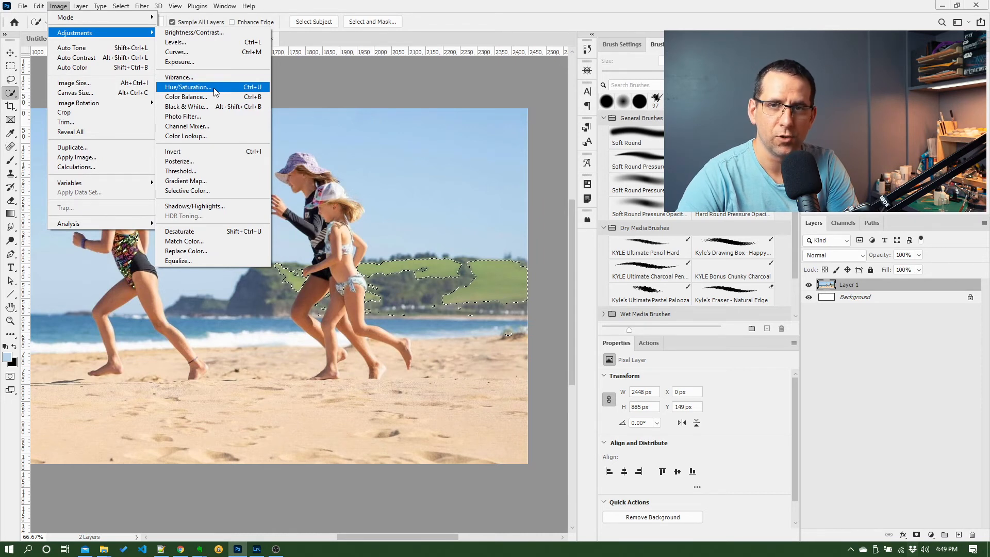
left_click(214, 87)
left_click_drag(515, 113, 603, 212)
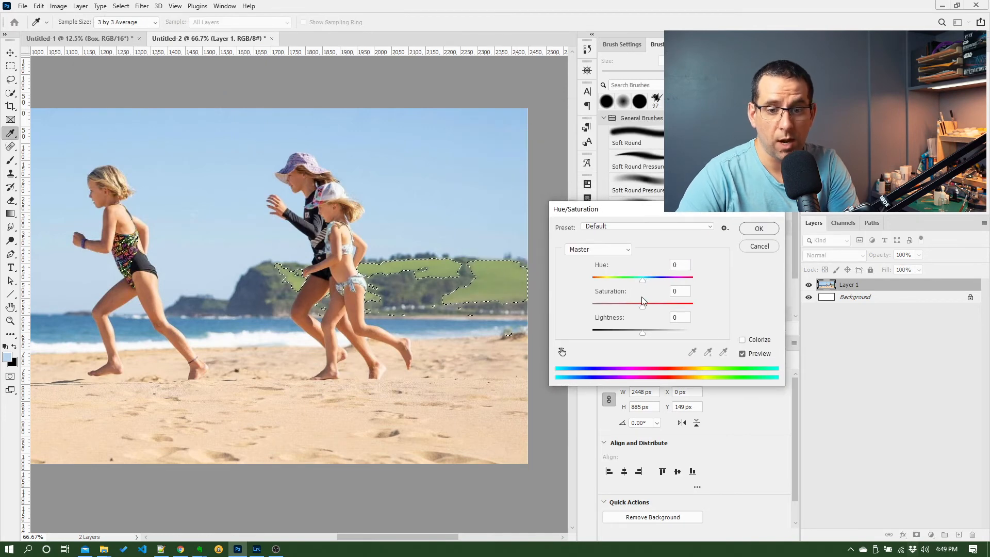
left_click_drag(642, 306, 639, 283)
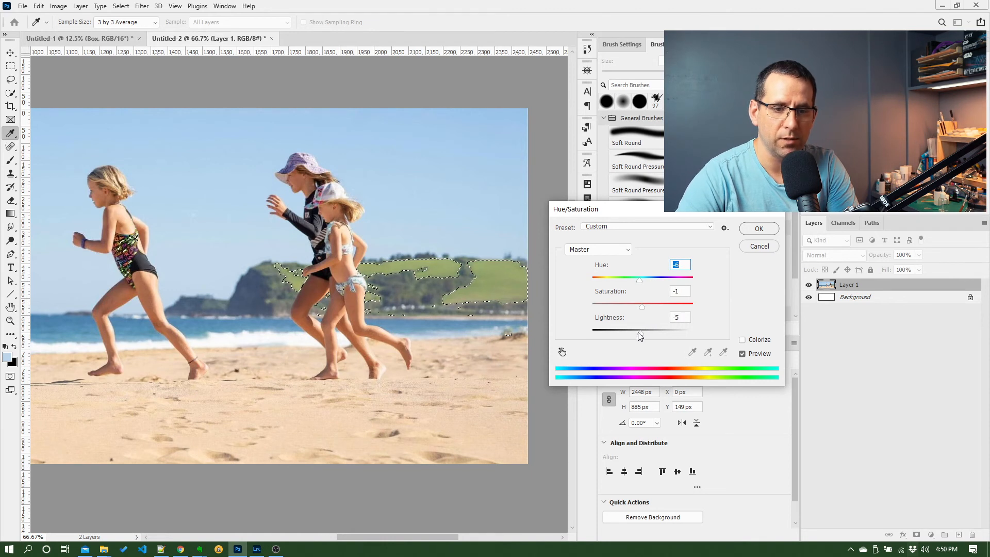
left_click_drag(639, 332, 632, 314)
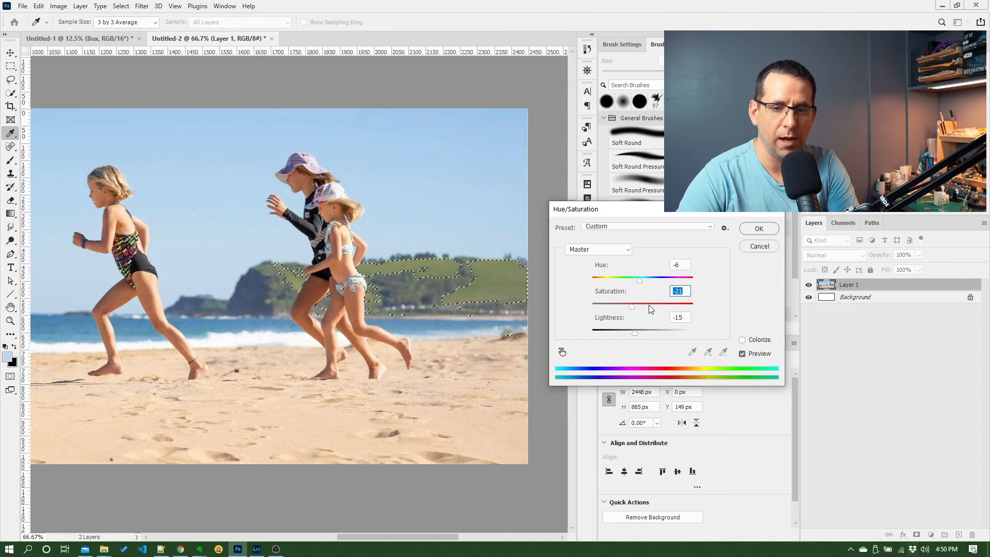
left_click(759, 228)
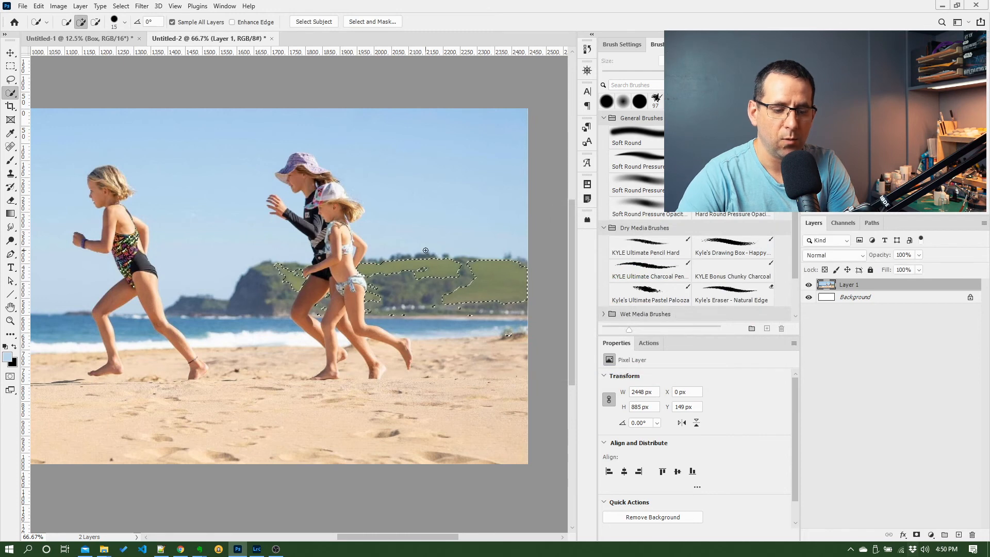
Clear the selection of the green hillside.
left_click(122, 8)
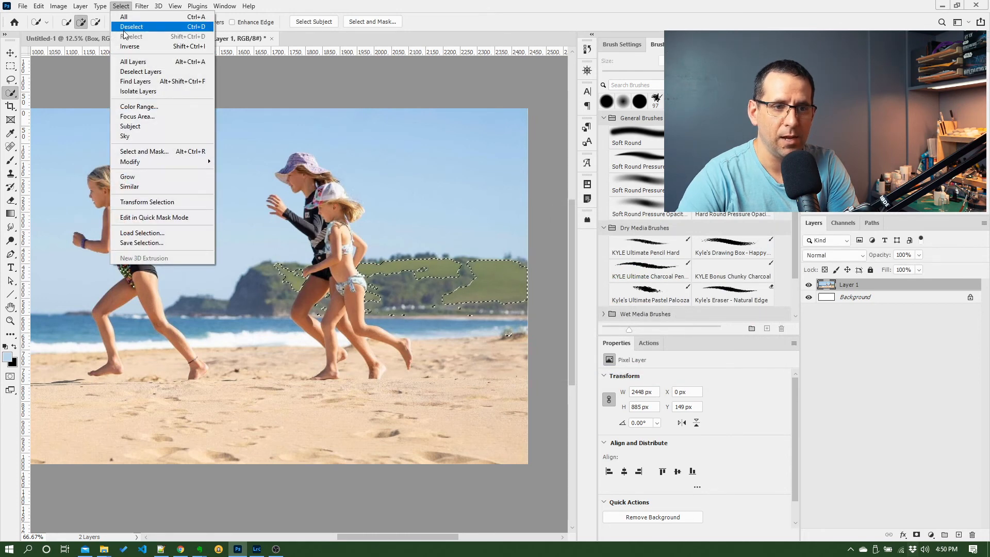
left_click(451, 93)
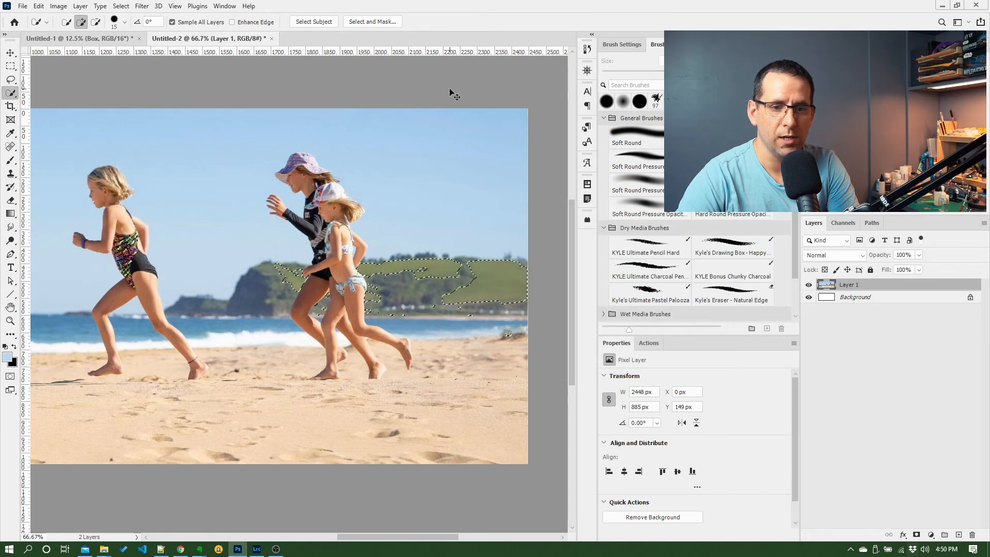
key("ctrl+d")
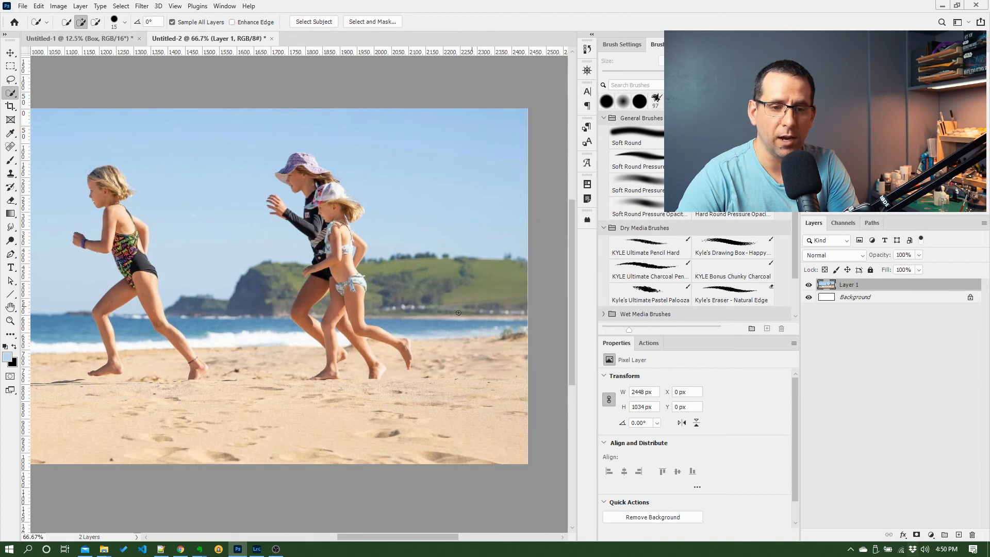
left_click(142, 6)
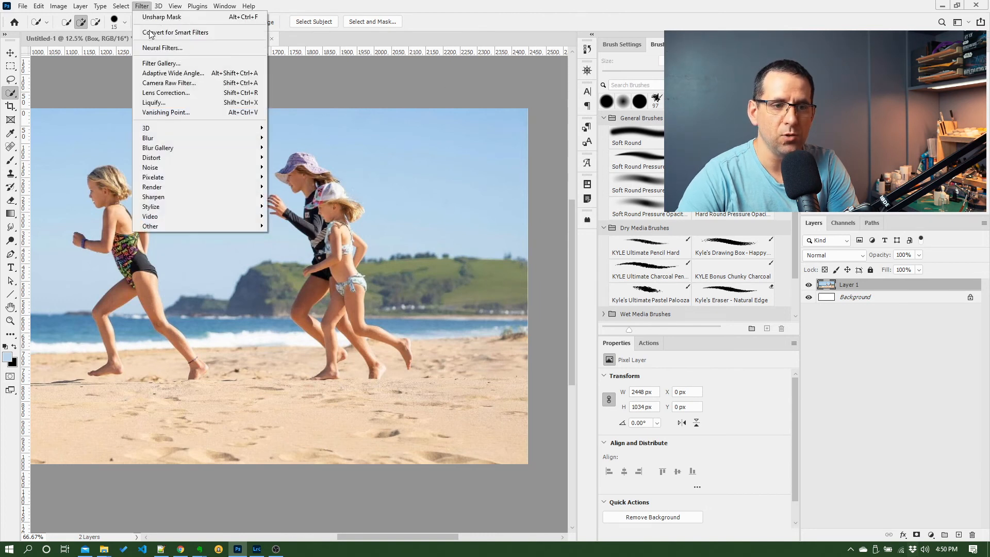
left_click(121, 7)
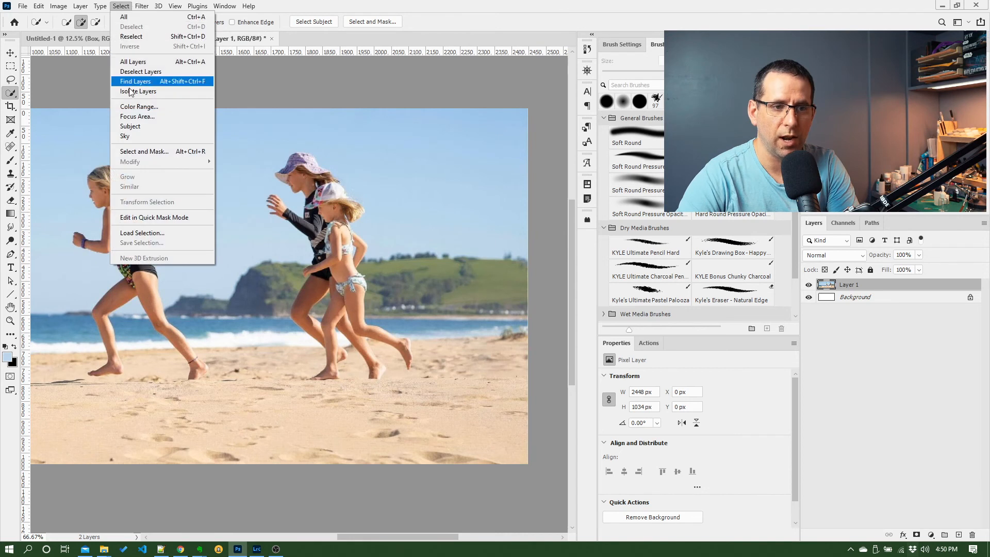
left_click(322, 76)
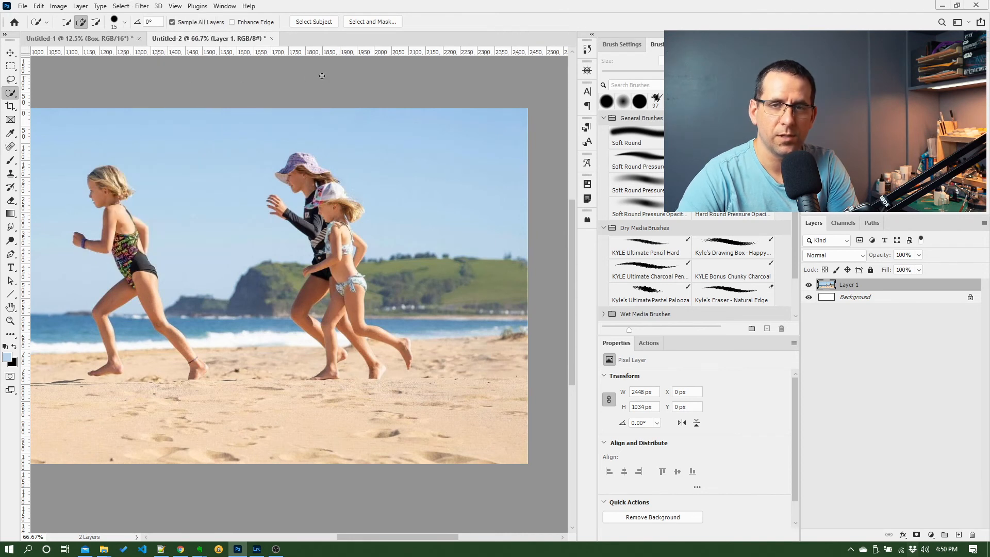